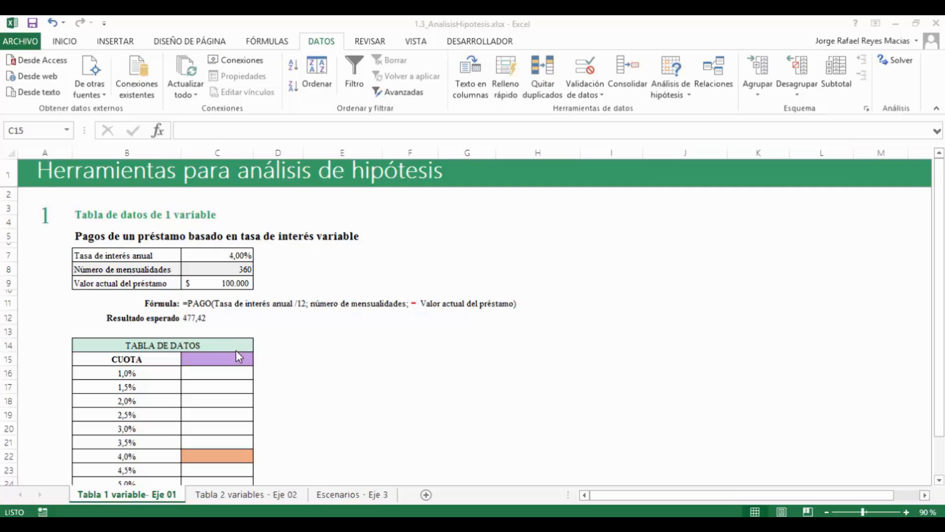
Enter the loan payment formula =PAGO(C7/12;C8;-C9) in cell C15, heading the result column of the data table
left_click(226, 361)
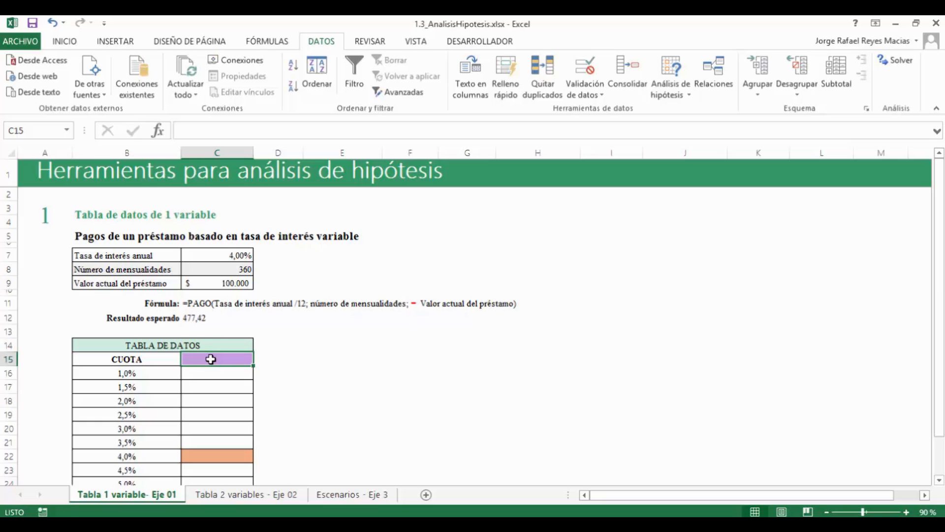
type("=PAGO(")
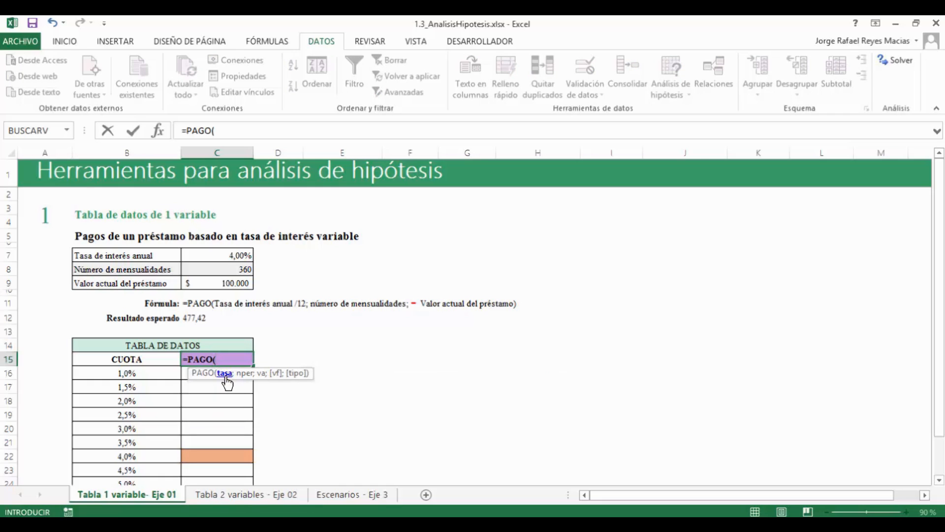
left_click(224, 255)
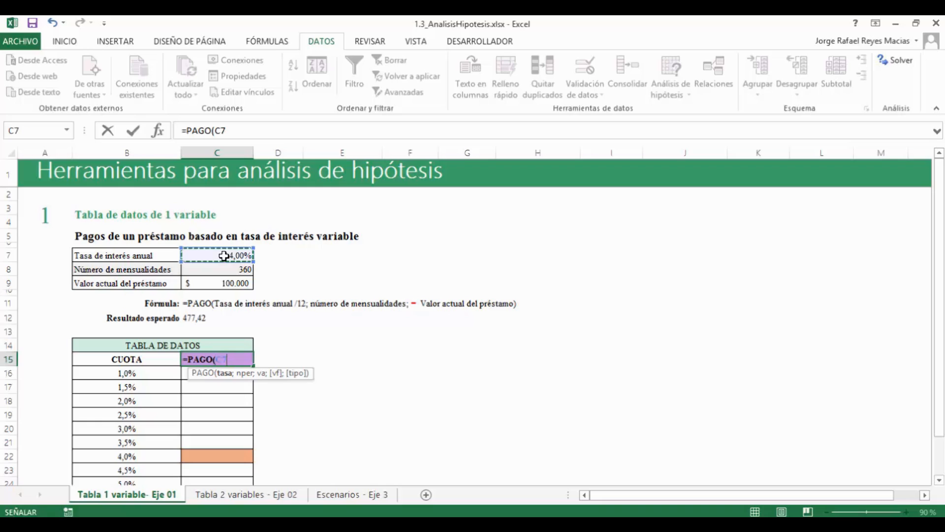
type(";")
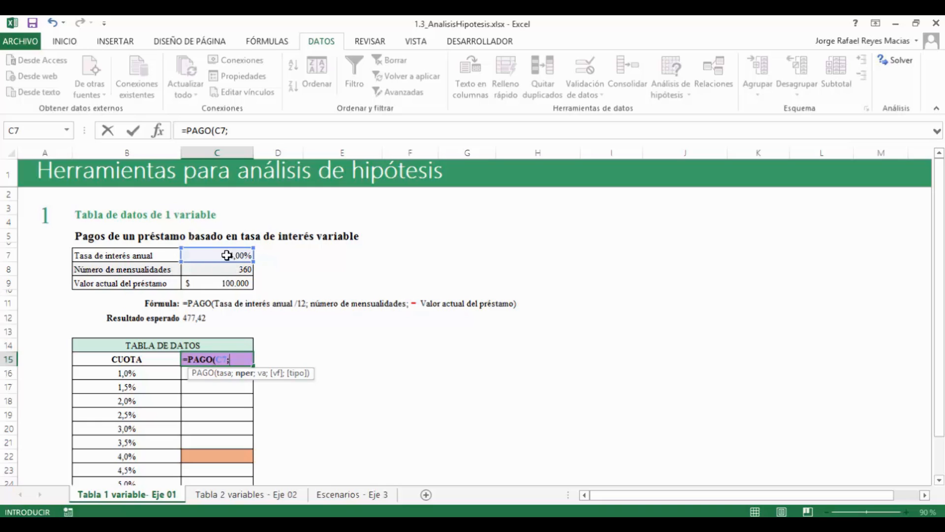
key("BackSpace")
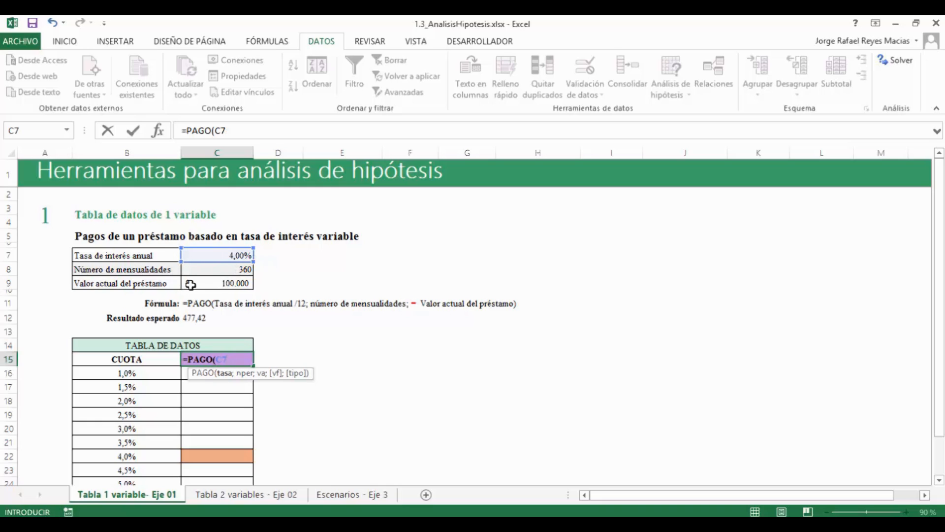
type("/12;")
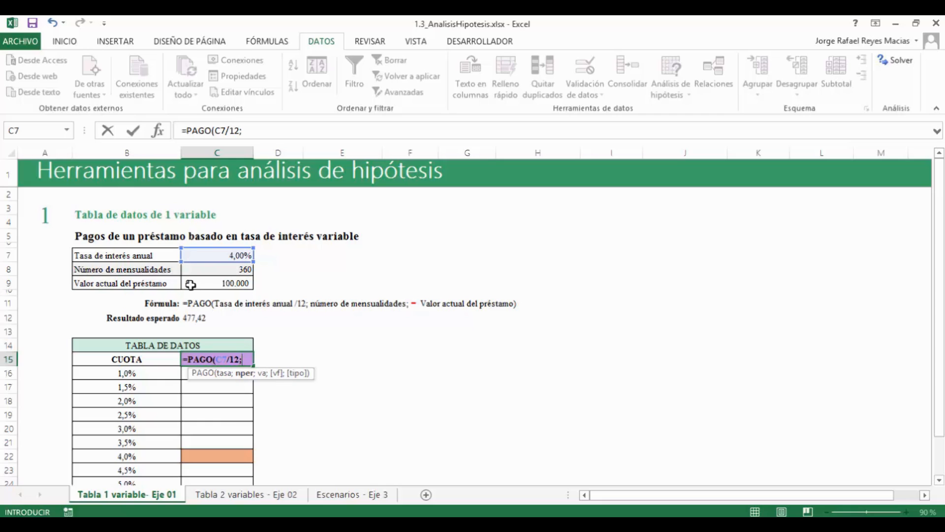
left_click(231, 271)
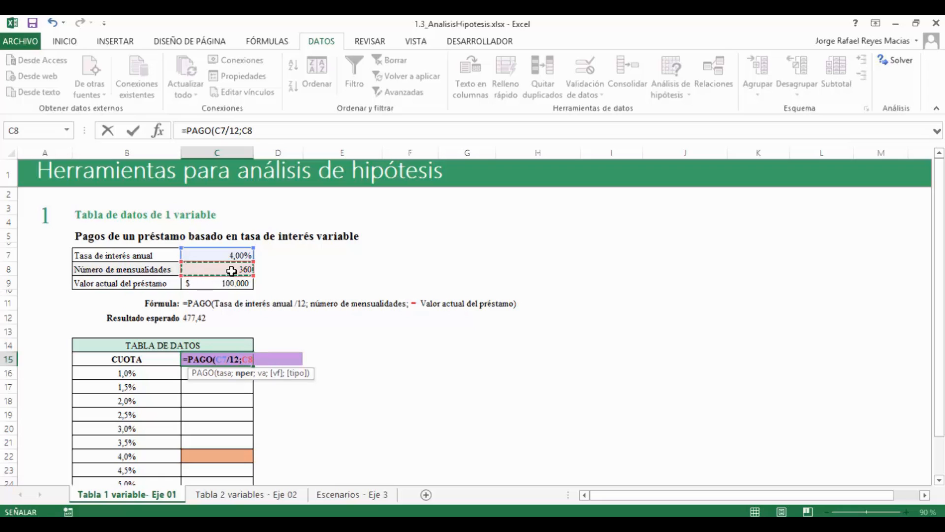
type(";")
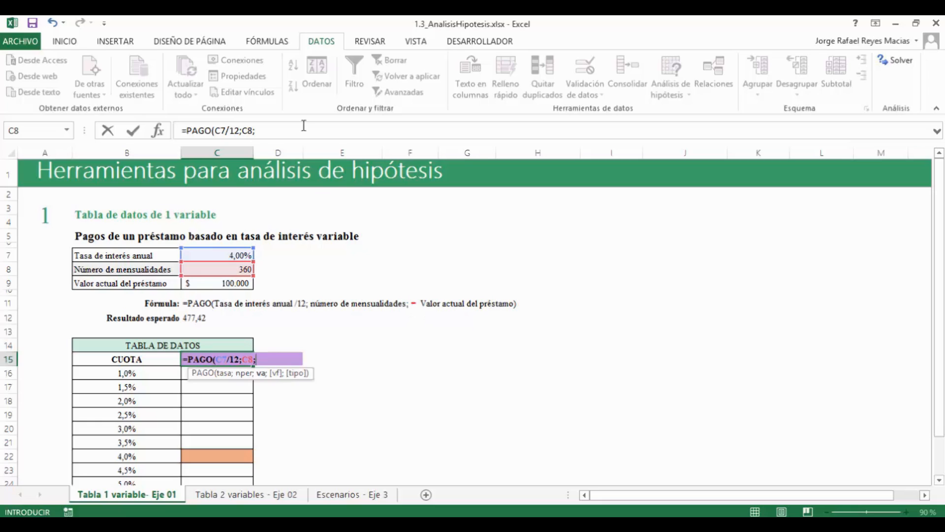
type("-")
left_click(230, 286)
type(")")
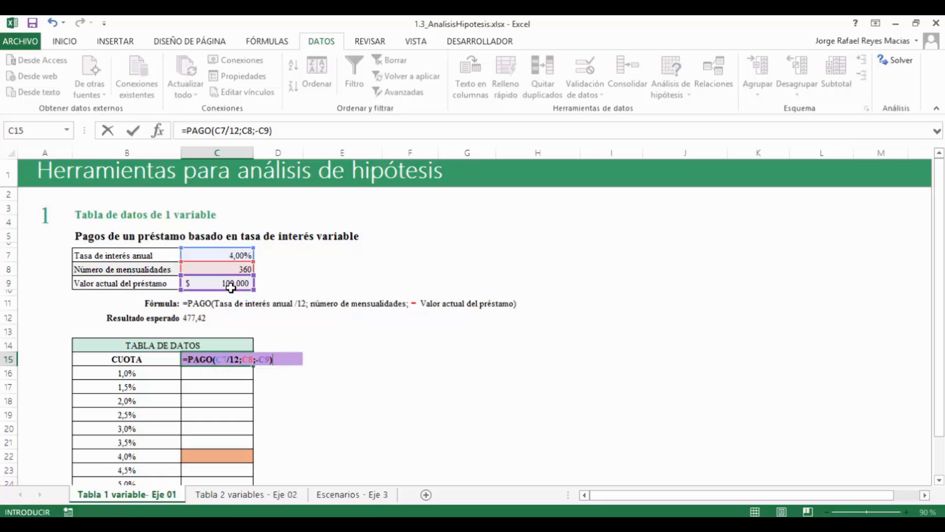
key("Return")
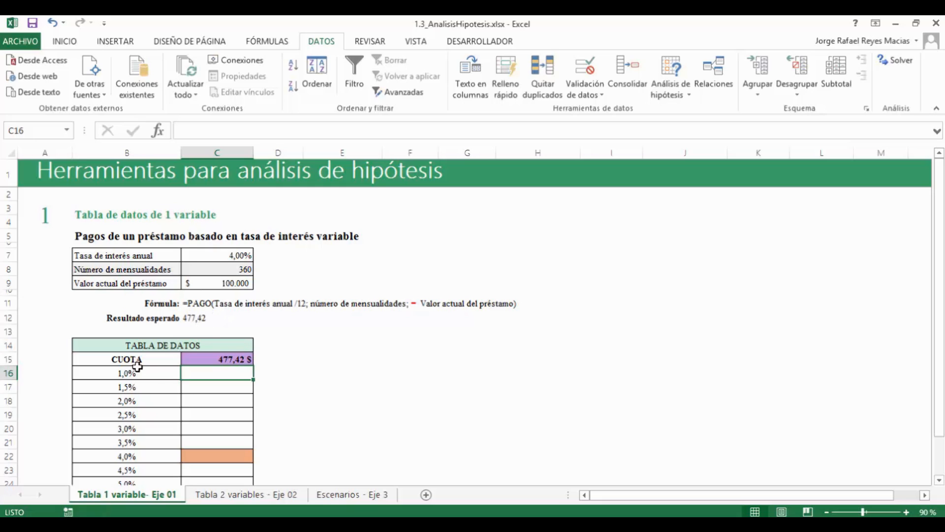
left_click_drag(941, 394, 940, 424)
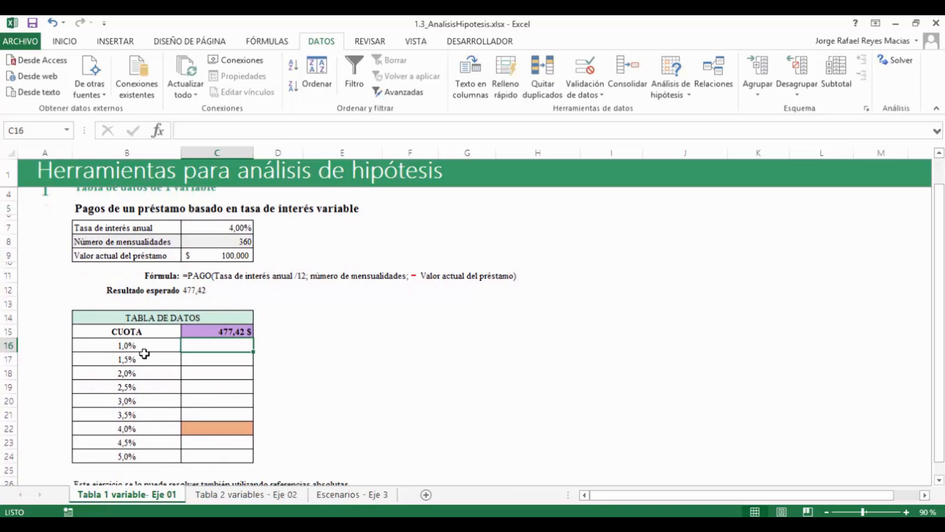
left_click_drag(140, 347, 140, 459)
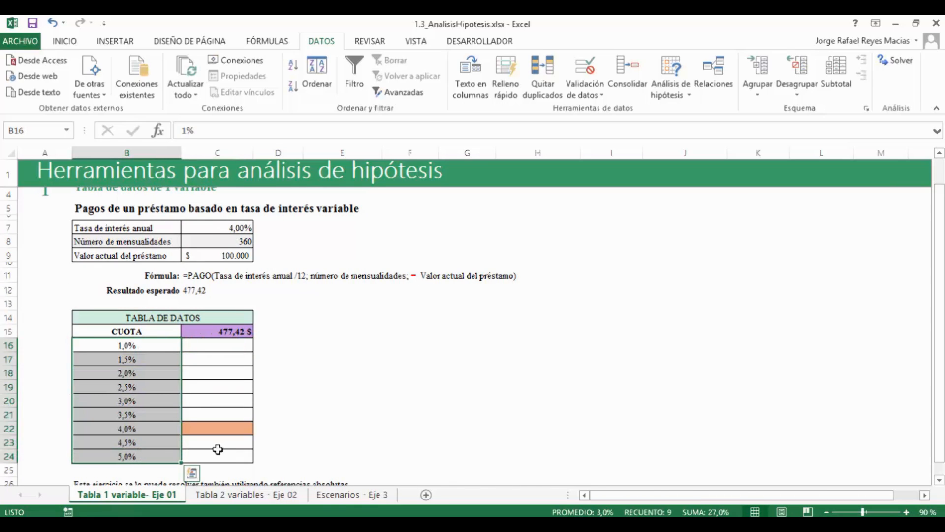
left_click(220, 426)
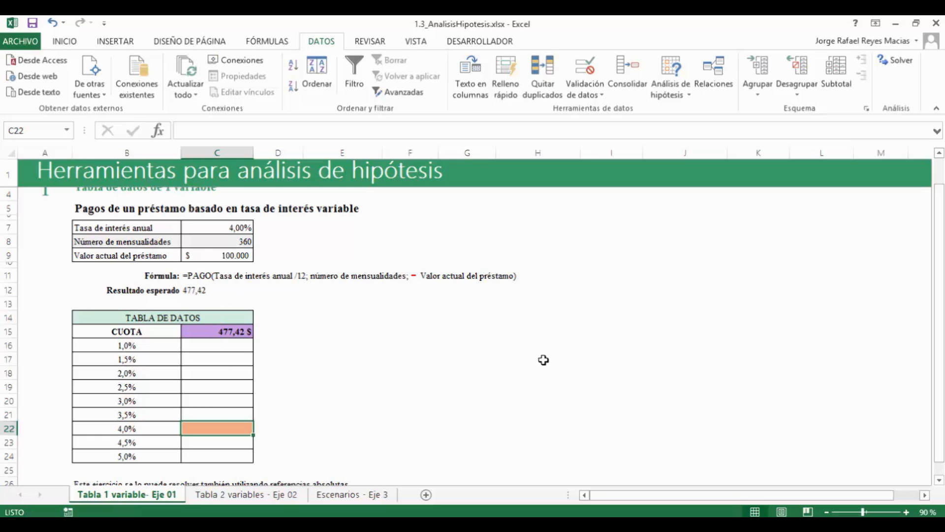
Try an annual interest rate of 1% in cell C7 and set it back to 4%
left_click(233, 228)
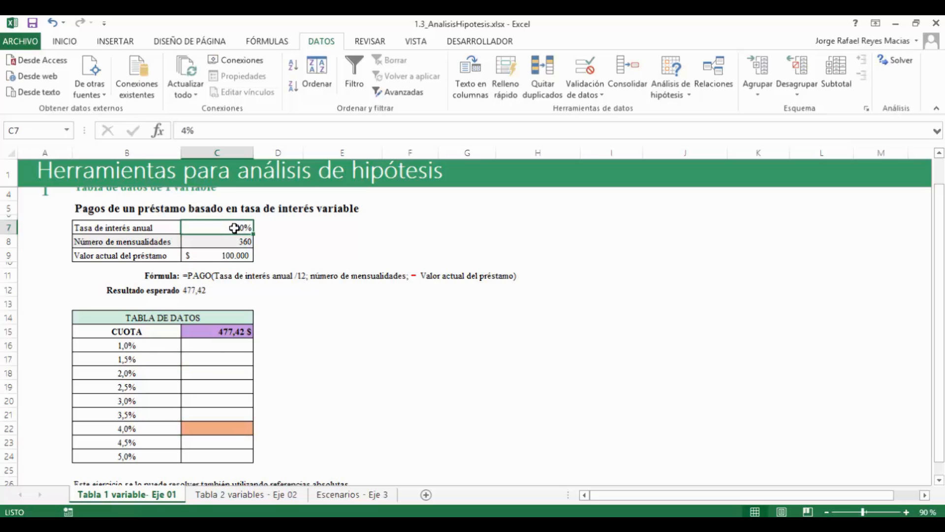
type("1")
key("Return")
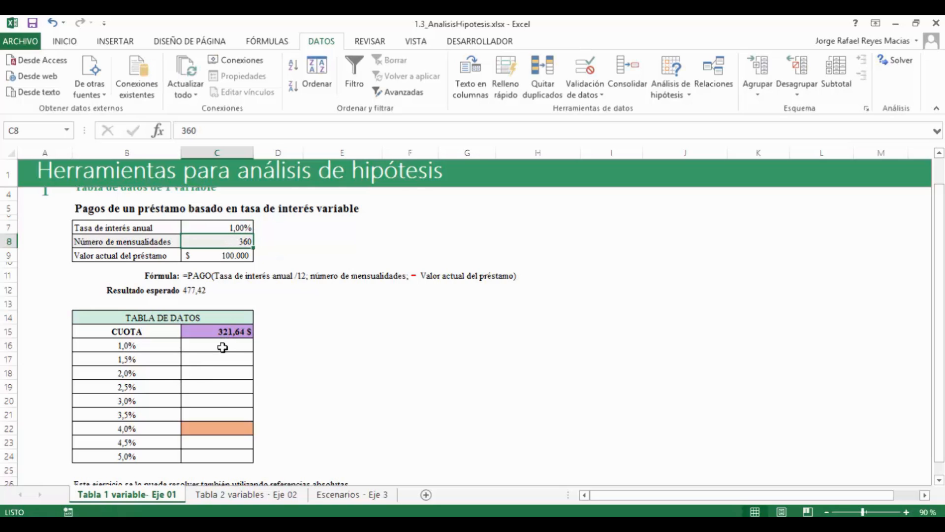
key("Up")
type("4")
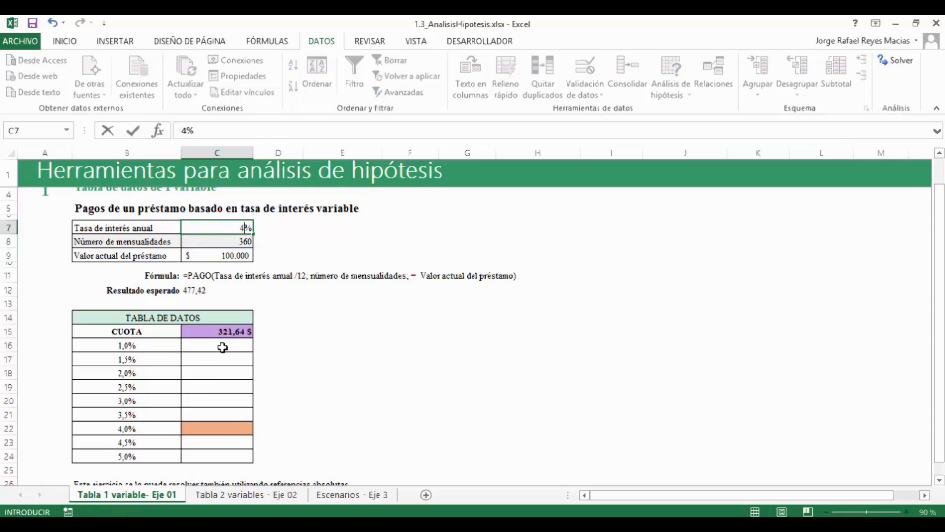
key("Return")
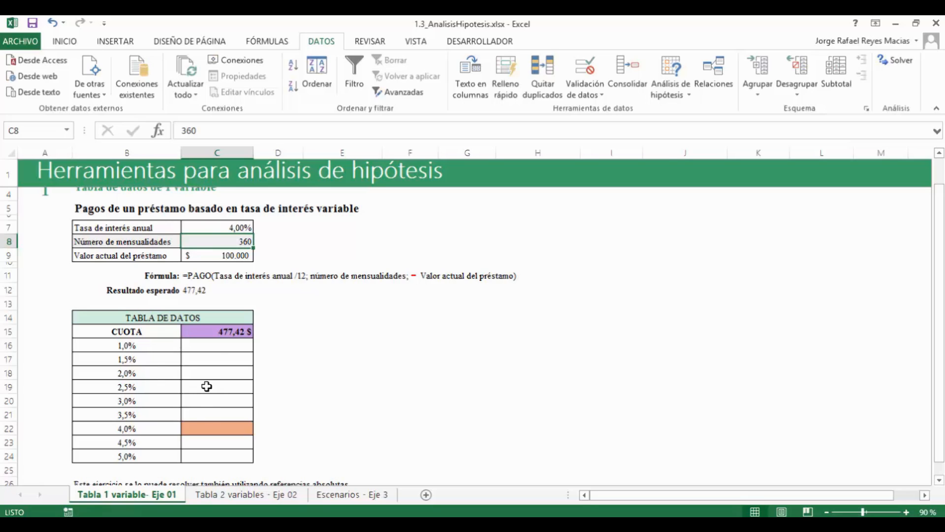
Create a one-variable data table over B15:C24 with the annual interest rate in C7 as the column input cell
left_click_drag(138, 331, 213, 457)
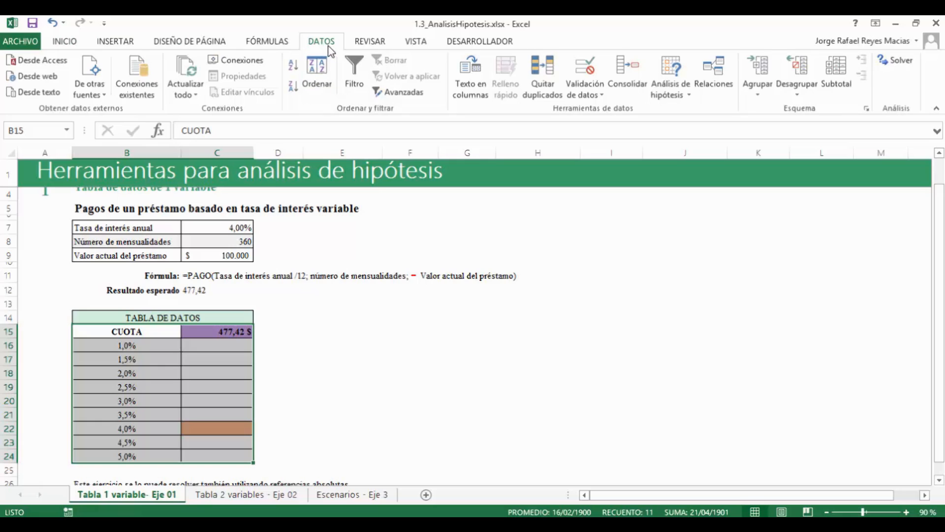
left_click(688, 96)
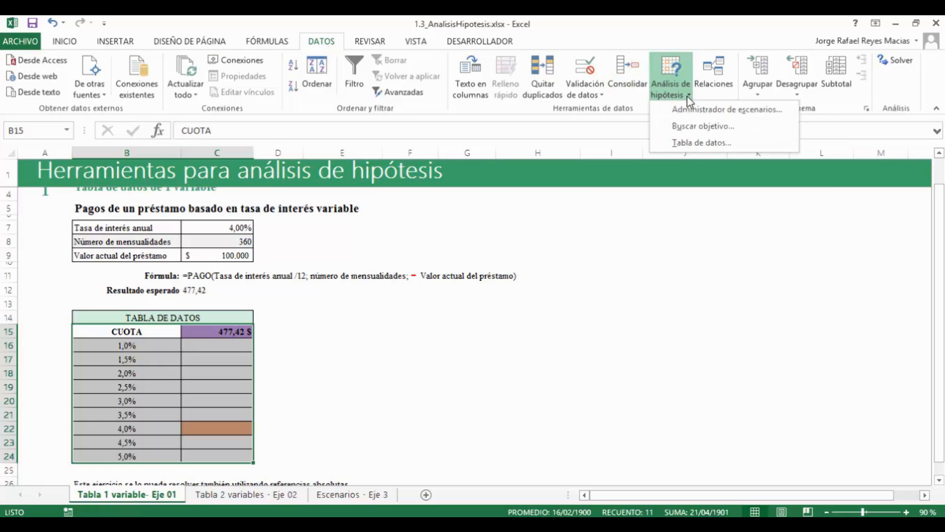
left_click(699, 143)
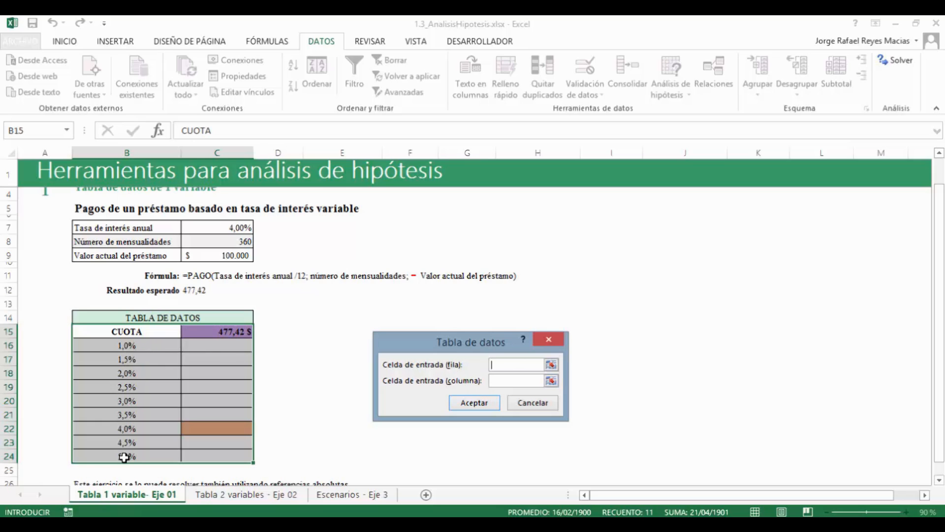
left_click(512, 378)
left_click(234, 228)
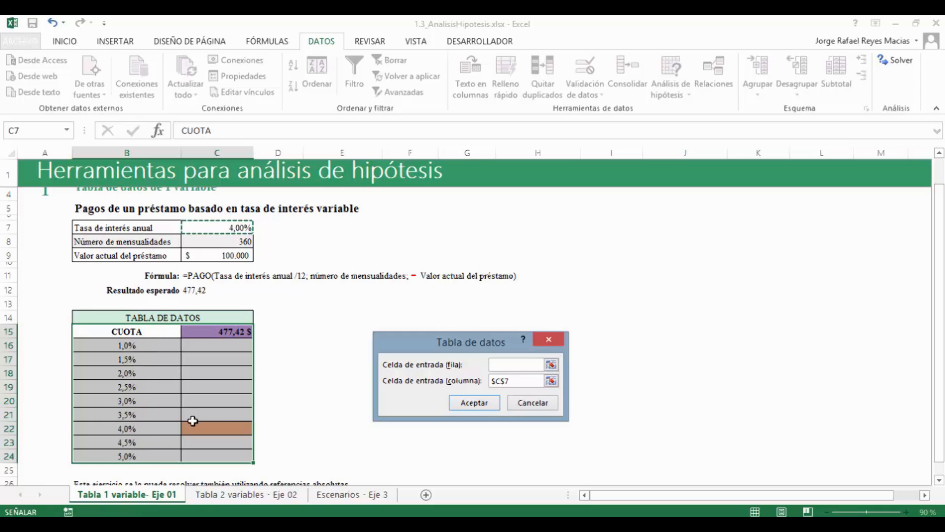
left_click(479, 404)
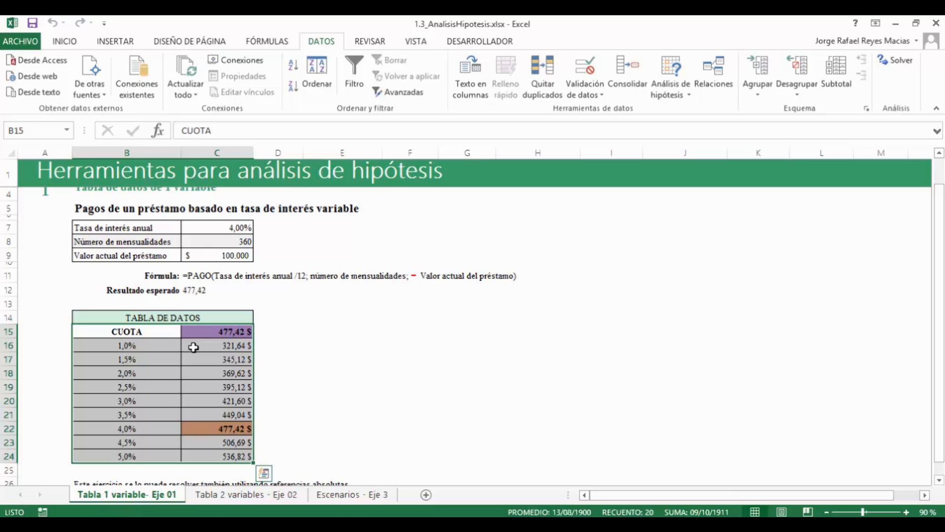
Examine the data table formula in C16, the payment formula in C15 and the expected result in C12
left_click(223, 347)
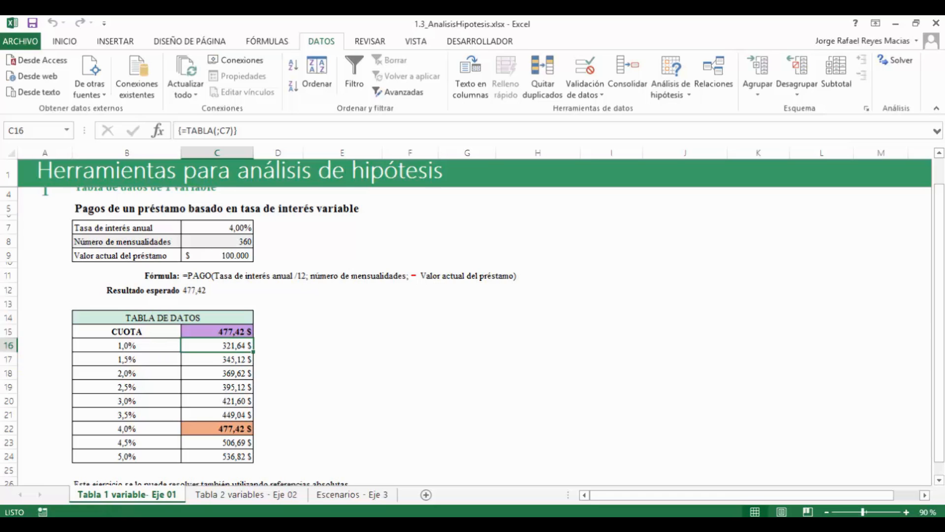
scroll(942, 484, "down", 1)
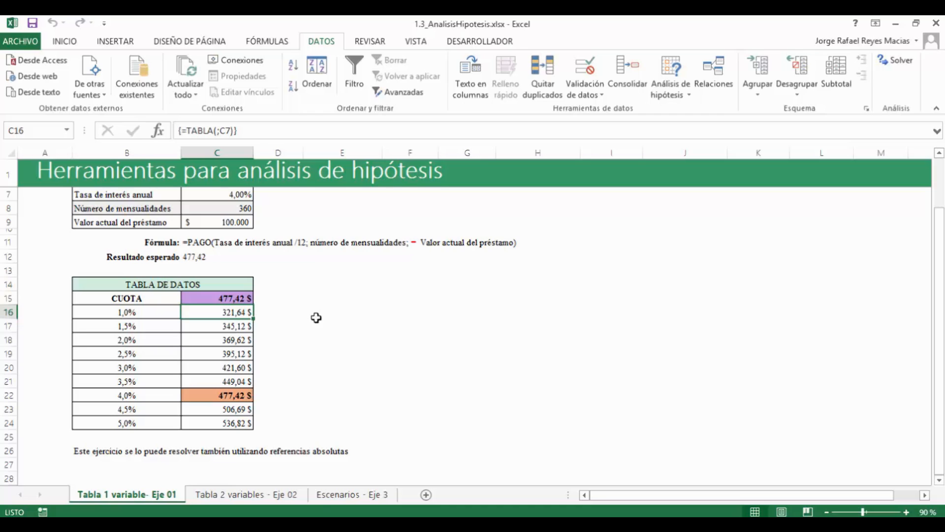
left_click_drag(939, 312, 940, 242)
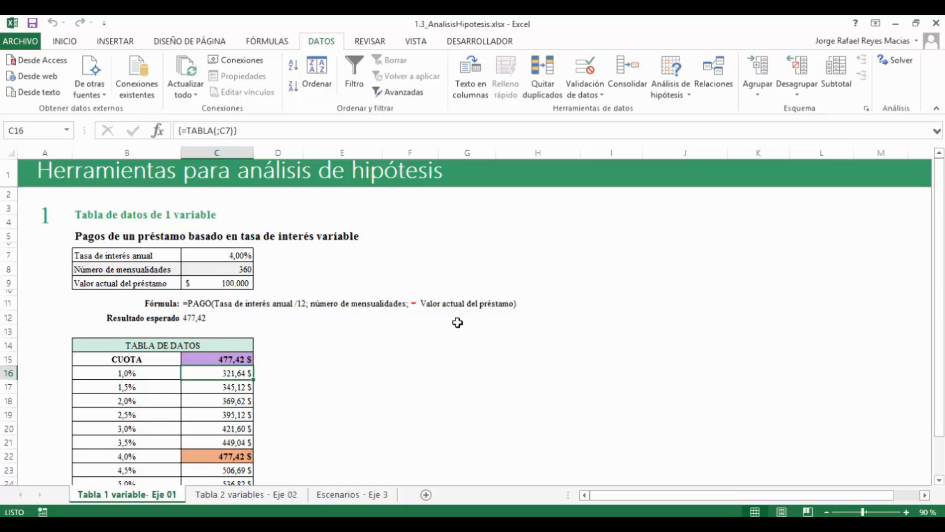
scroll(482, 356, "down", 1)
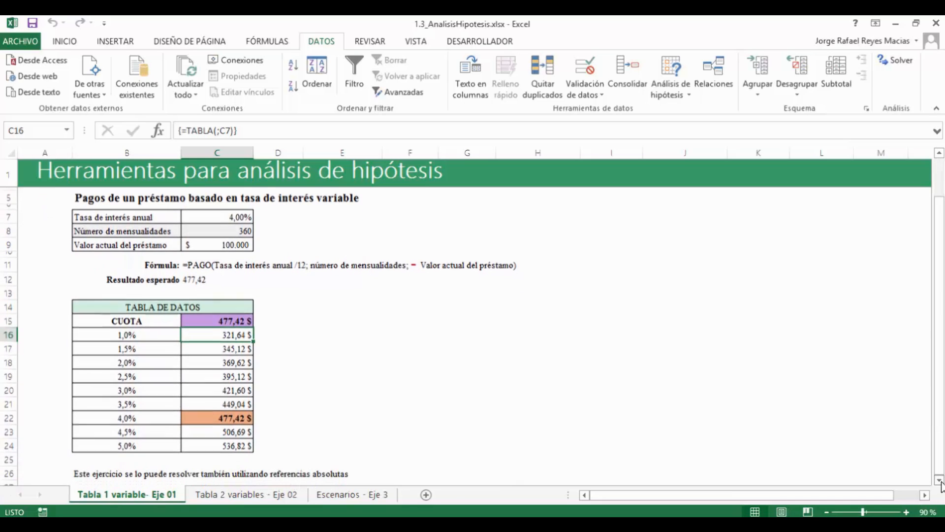
left_click(212, 315)
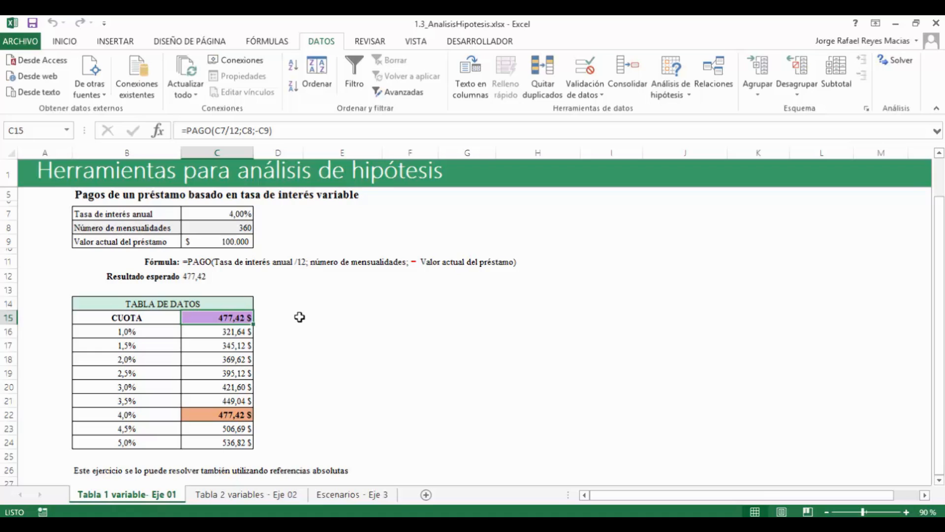
left_click(335, 317)
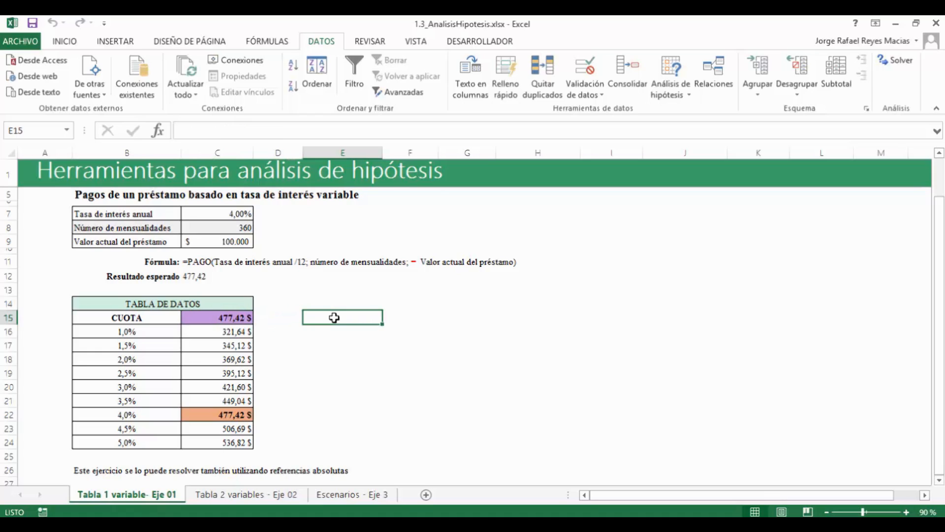
left_click(306, 275)
left_click(228, 278)
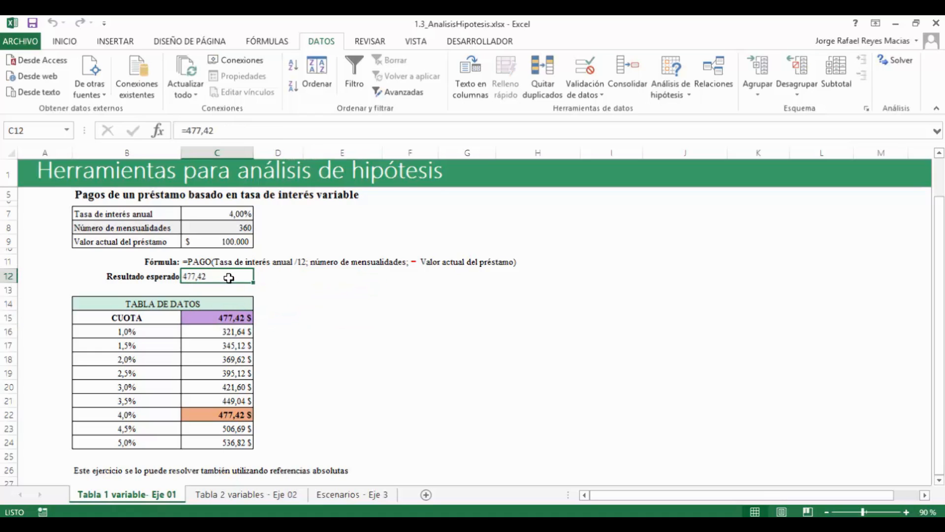
left_click(418, 313)
left_click(539, 307)
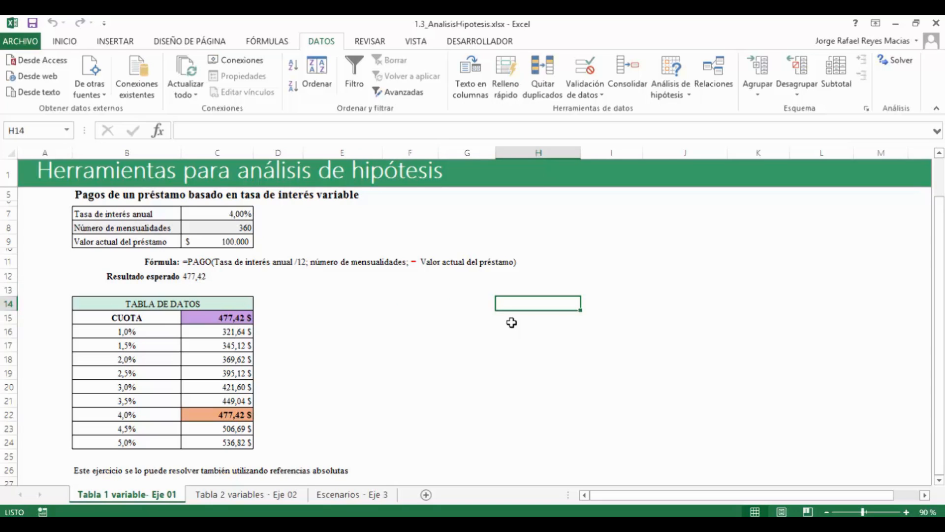
Open the sheet "Tabla 2 variables - Eje 02" and review its loan data, both payment tables and the formula in D27
left_click(249, 498)
left_click_drag(941, 327, 940, 154)
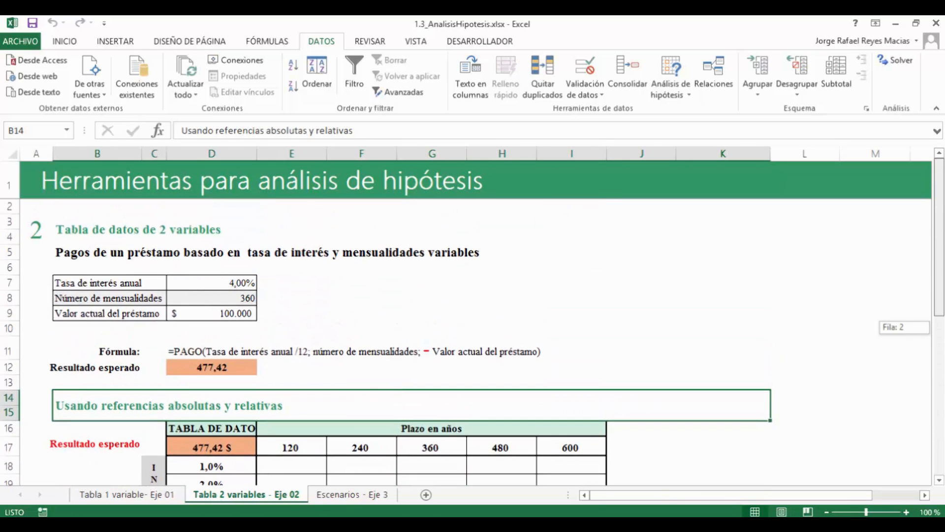
mouse_move(935, 183)
left_mouse_down()
mouse_move(934, 246)
mouse_move(877, 363)
mouse_move(922, 284)
mouse_move(936, 168)
left_mouse_up()
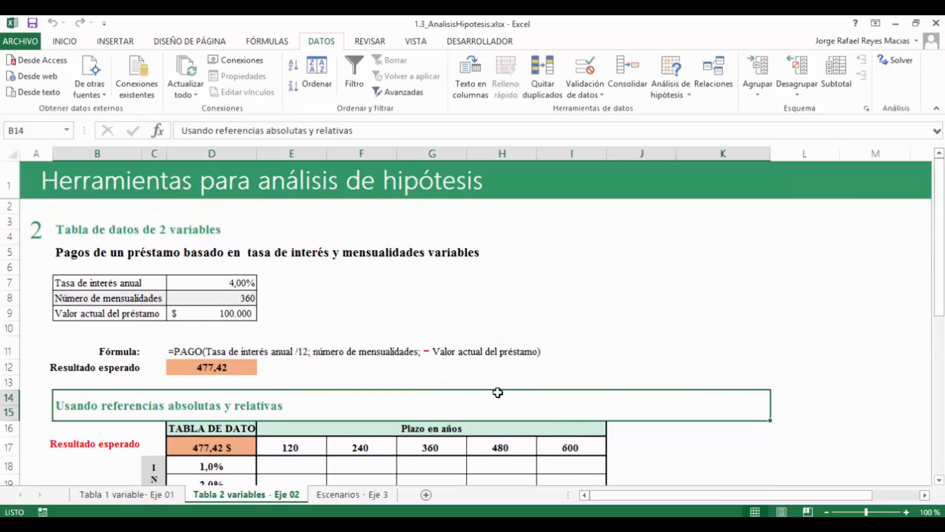
left_click_drag(936, 275, 937, 344)
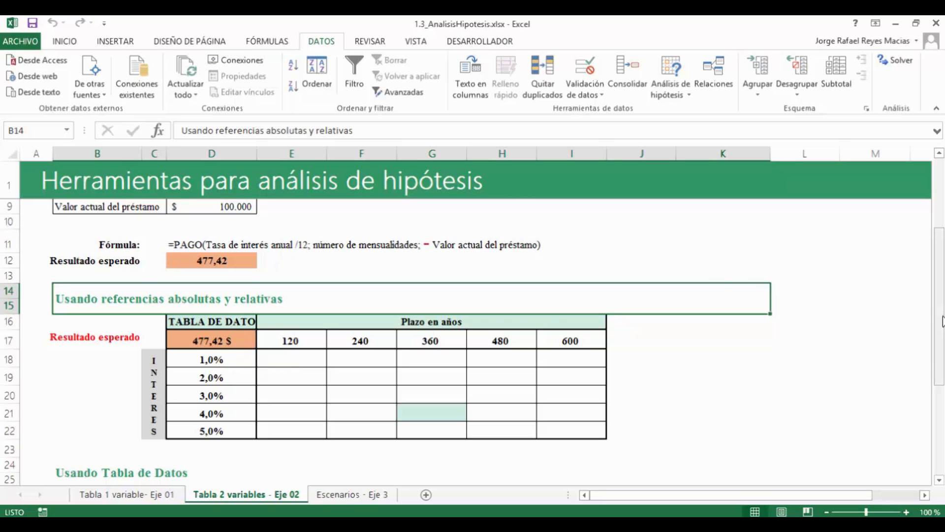
left_click_drag(940, 368, 905, 478)
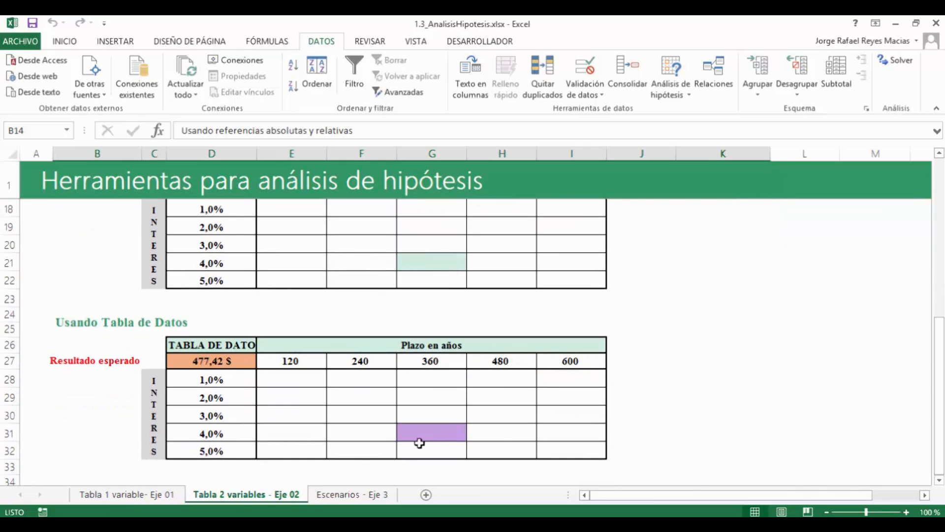
left_click(202, 360)
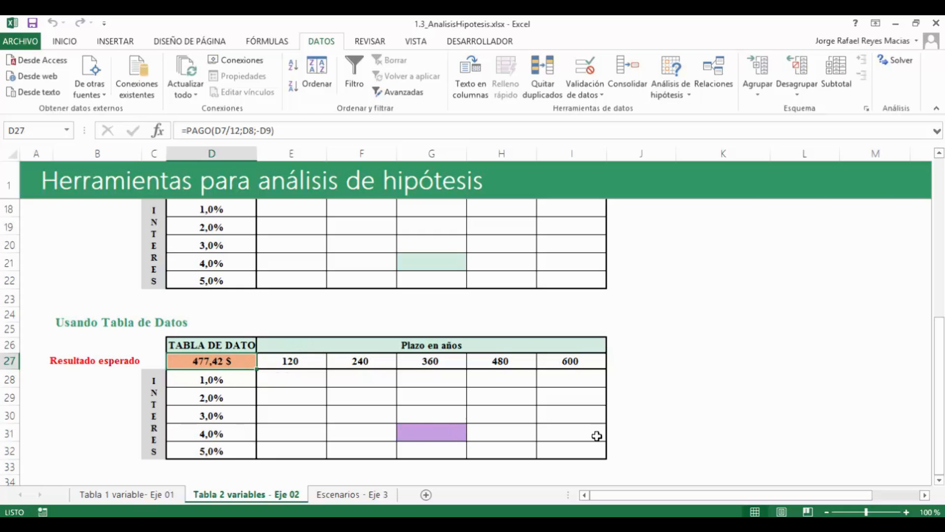
Create a two-variable data table over D27:I32 with D8 as the row input cell and D7 as the column input cell
left_click(576, 453, "shift")
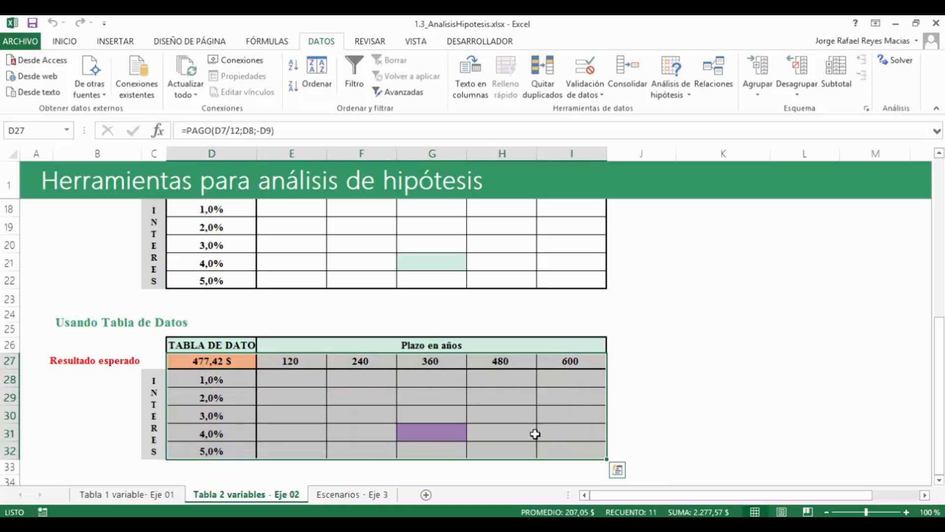
left_click(226, 361)
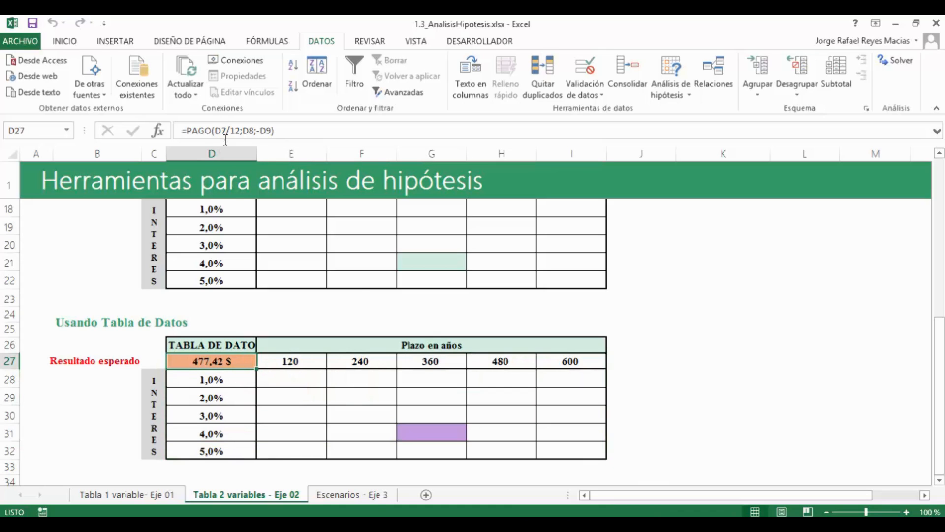
left_click(566, 448, "shift")
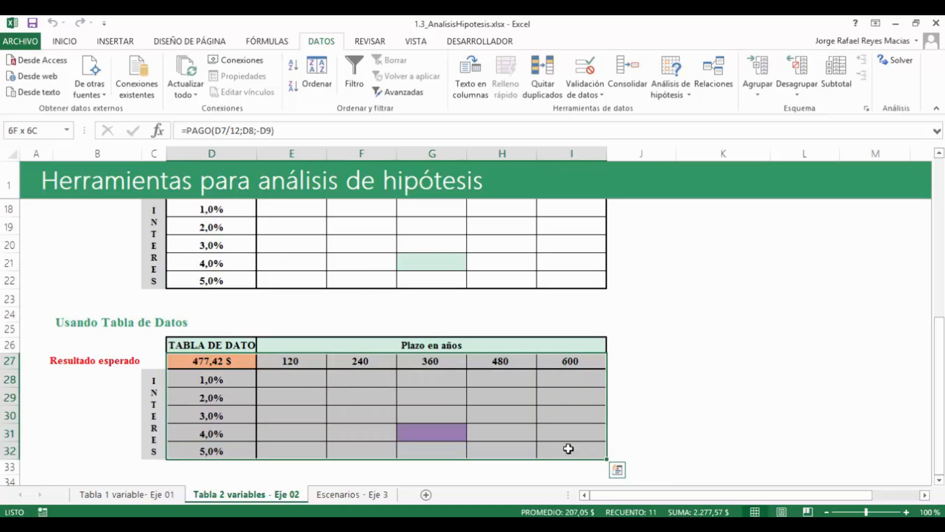
left_click(690, 96)
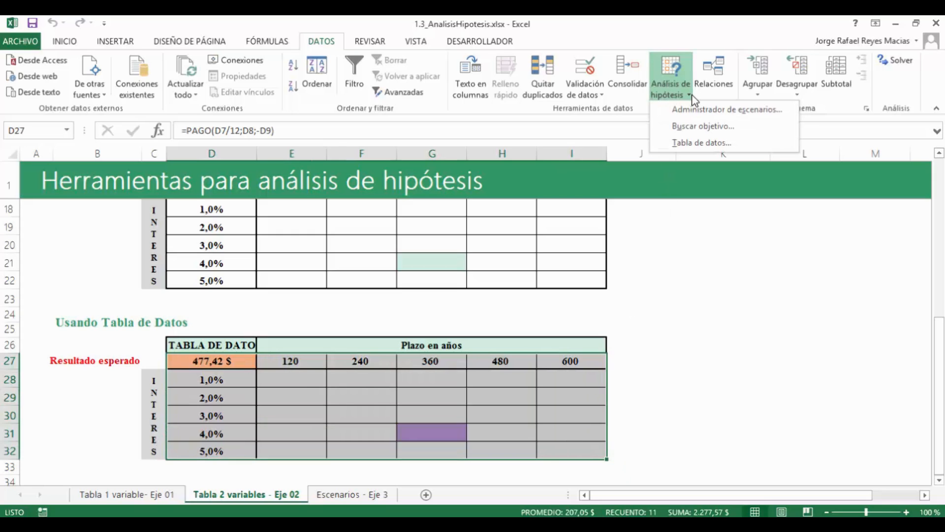
left_click(692, 144)
left_click_drag(940, 379, 940, 349)
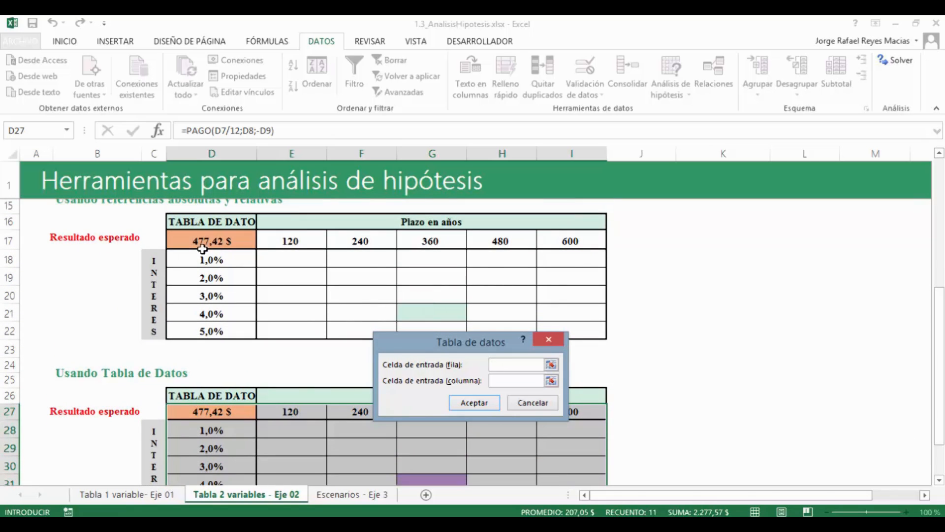
left_click_drag(940, 352, 939, 222)
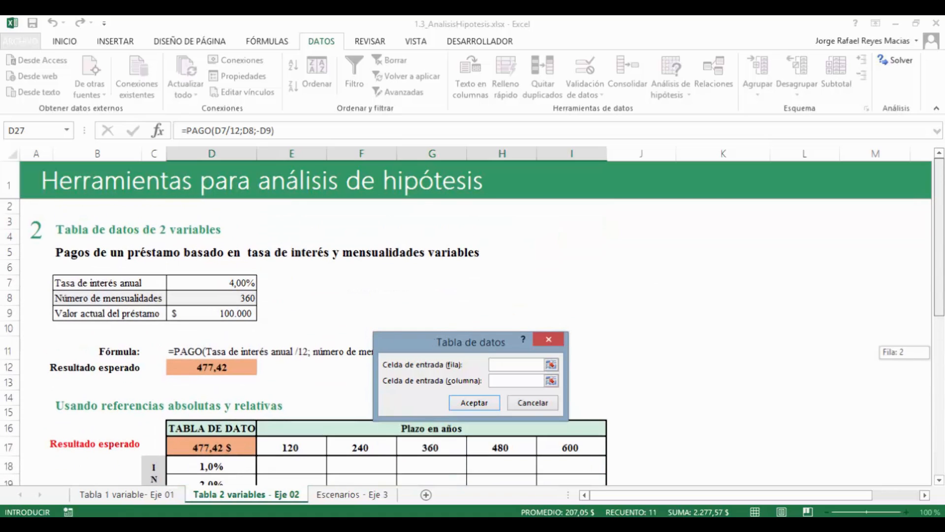
left_click(219, 299)
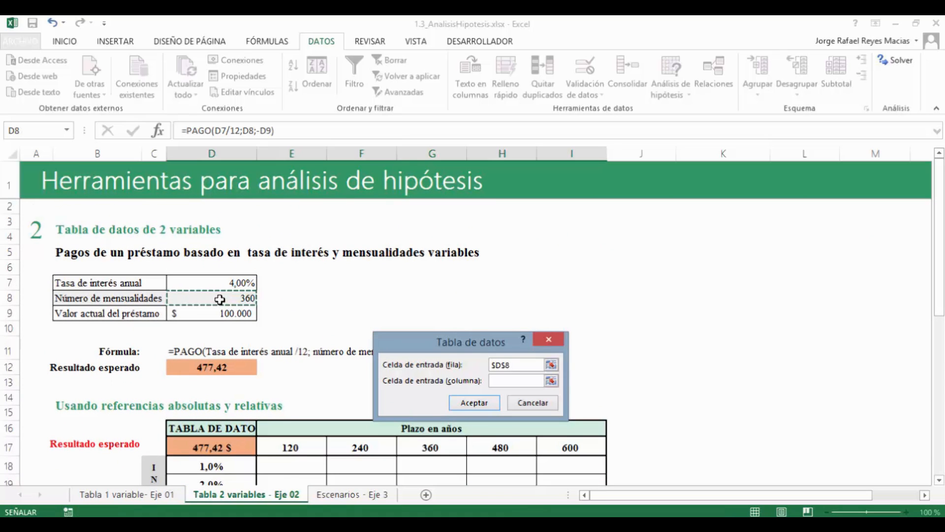
left_click(503, 382)
left_click(242, 282)
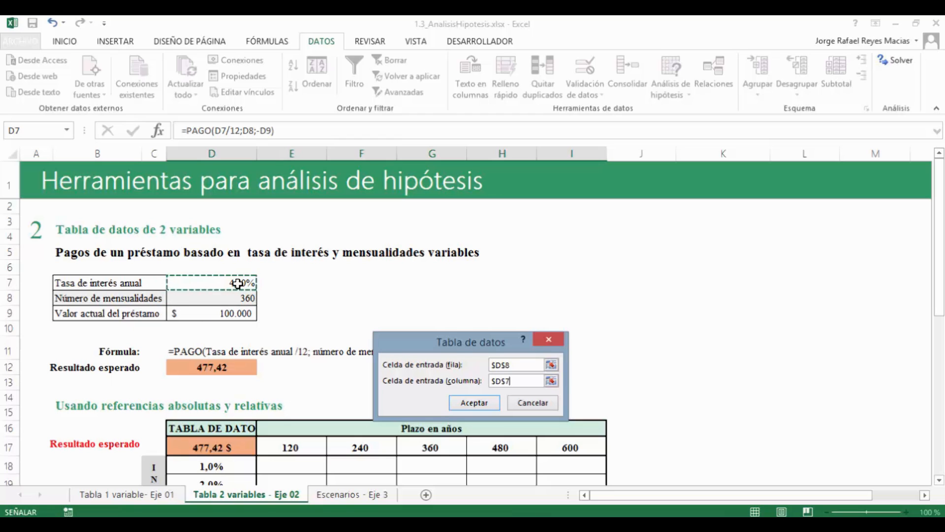
left_click(476, 403)
Examine the filled payments in the "Usando Tabla de Datos" table and the formula in G31
left_click_drag(937, 282, 913, 430)
left_click(913, 429)
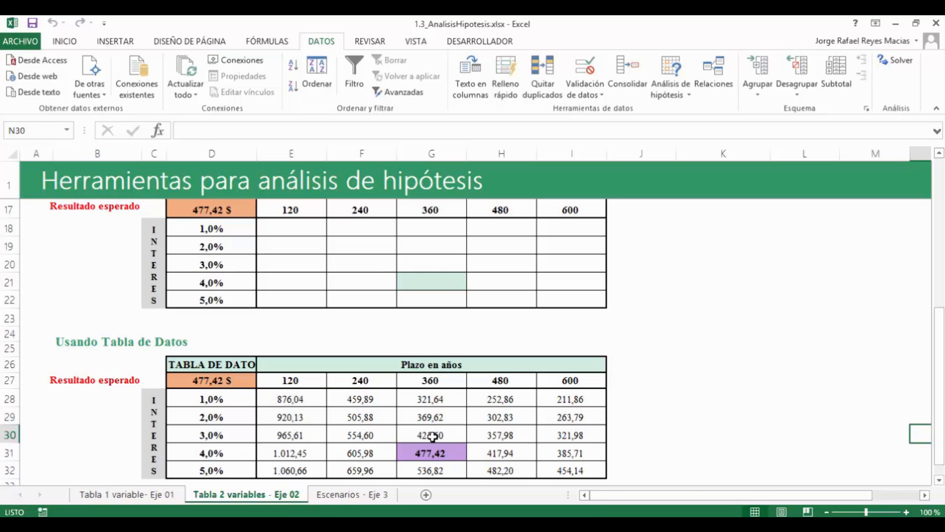
left_click(431, 452)
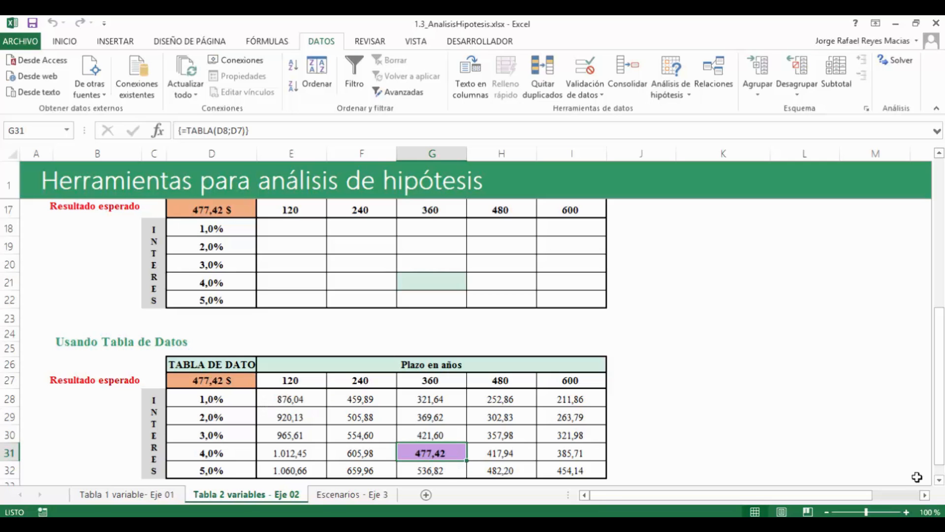
left_click(939, 480)
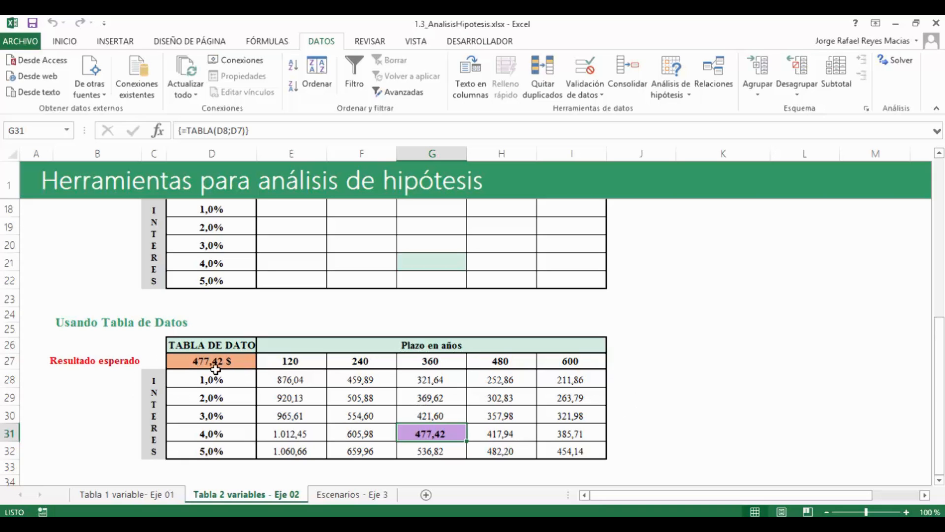
Review the empty payment range E18:I22 under "Usando referencias absolutas y relativas"
left_click_drag(937, 397, 937, 305)
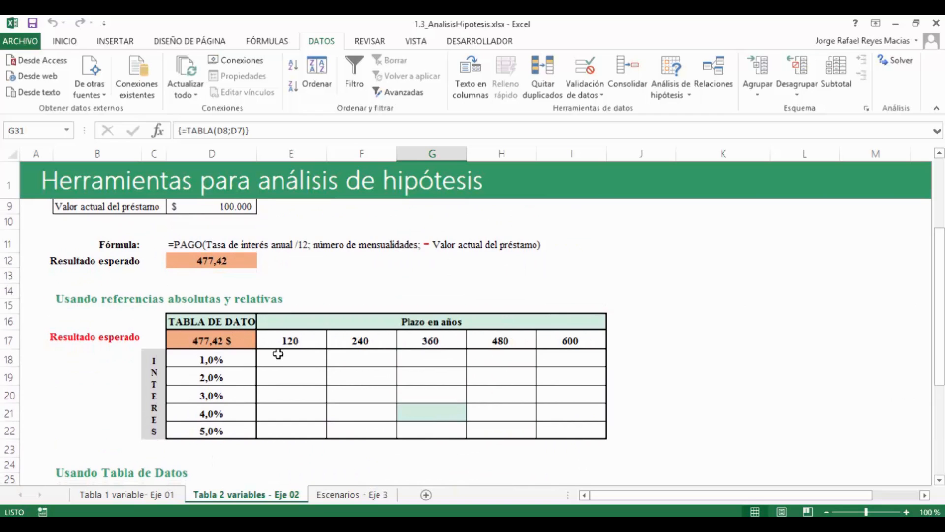
left_click(278, 354)
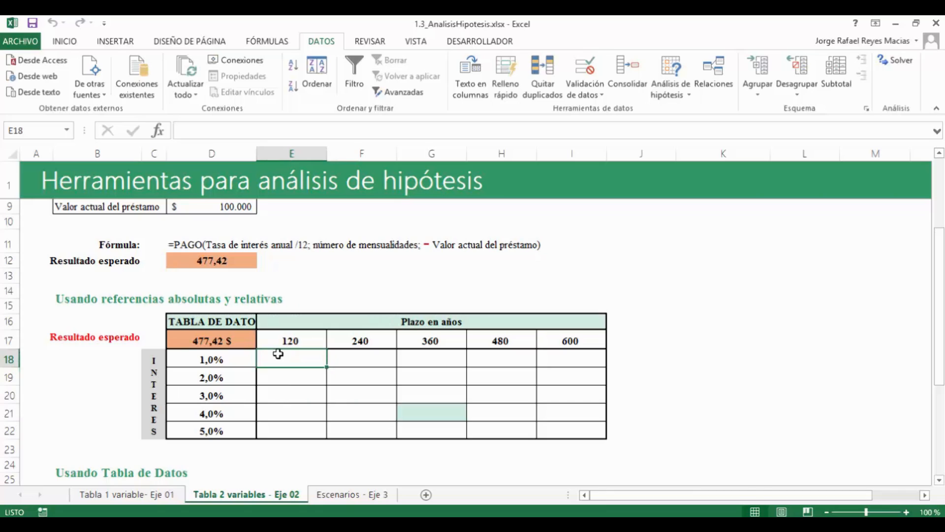
mouse_move(276, 354)
left_mouse_down()
mouse_move(221, 340)
mouse_move(583, 431)
left_mouse_up()
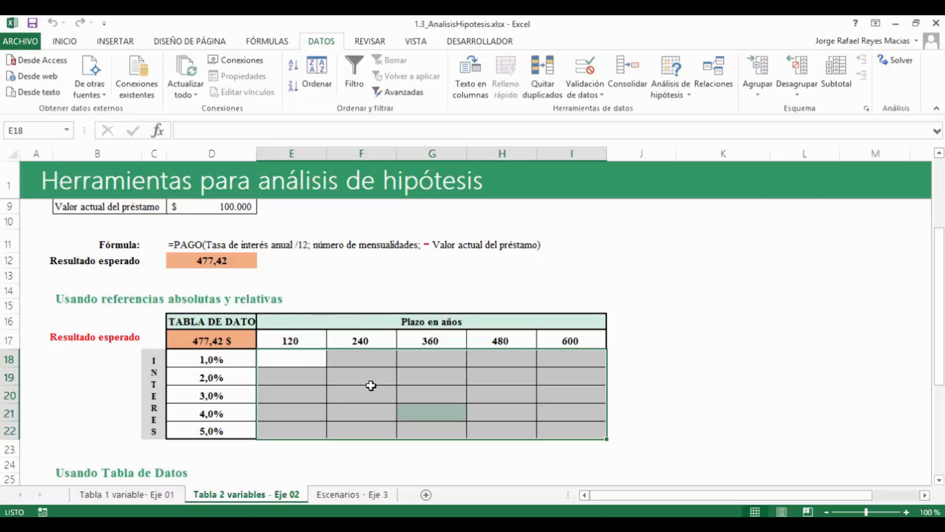
left_click_drag(938, 347, 932, 302)
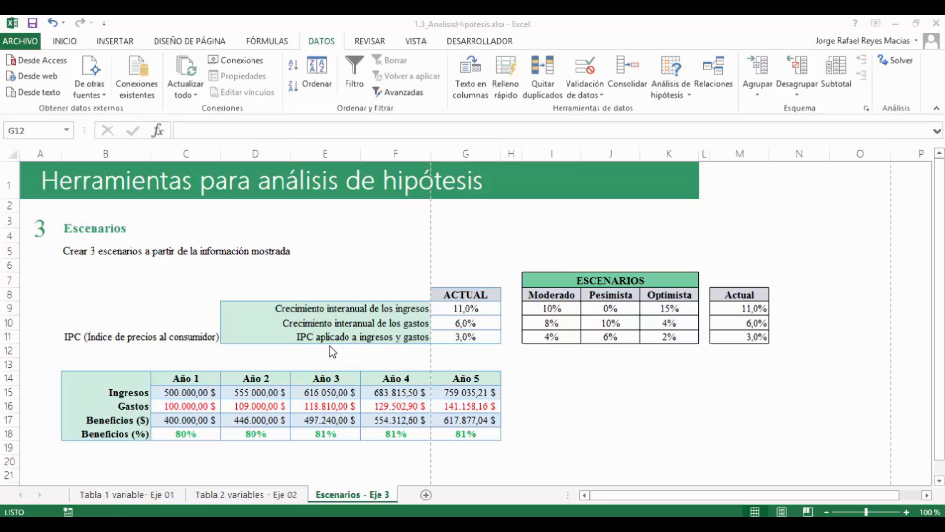
On the sheet "Escenarios - Eje 3", examine the formulas for Año 2 expenses, profits in C17:D17 and profit percentages in C18:G18
left_click(246, 405)
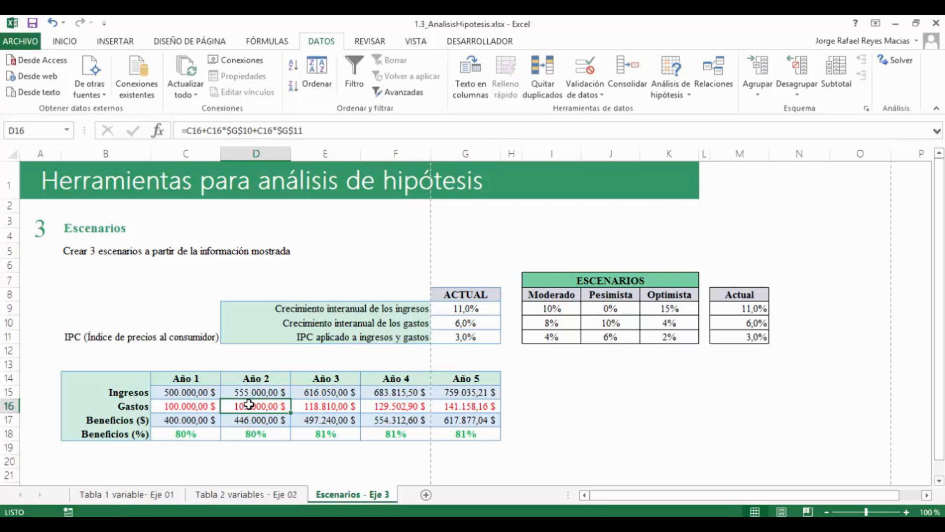
left_click(192, 421)
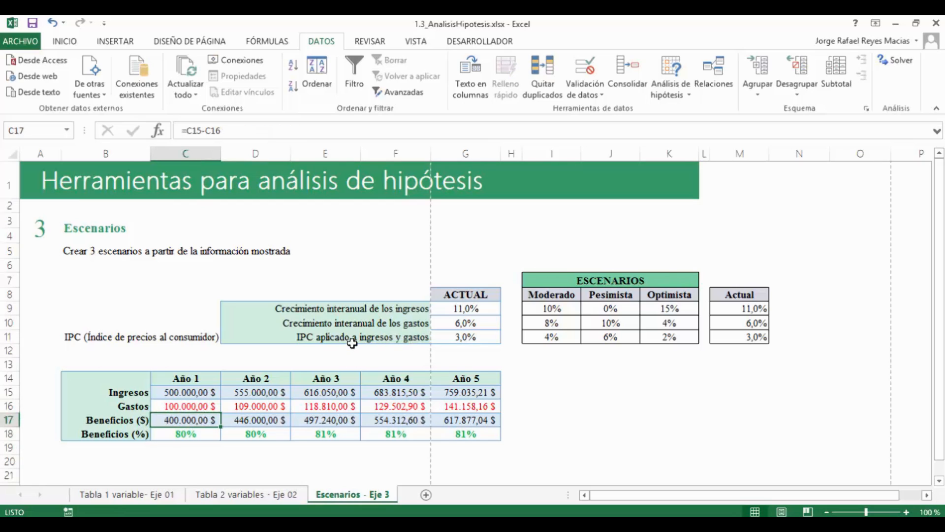
left_click(250, 419)
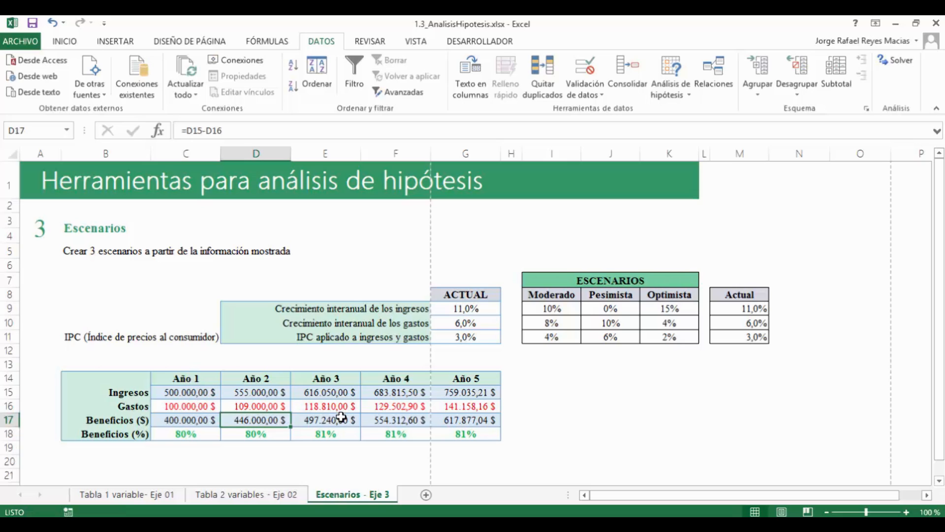
left_click(185, 435)
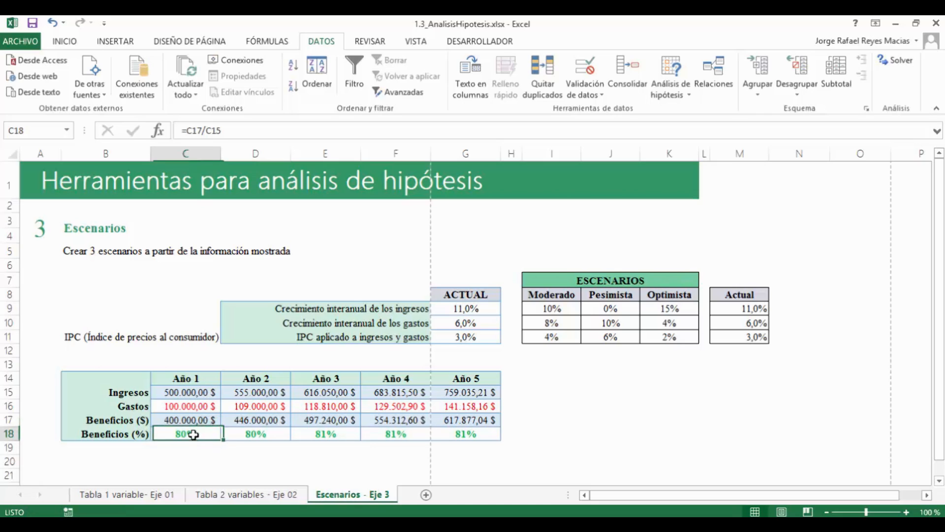
left_click(255, 435)
left_click(322, 438)
left_click(396, 435)
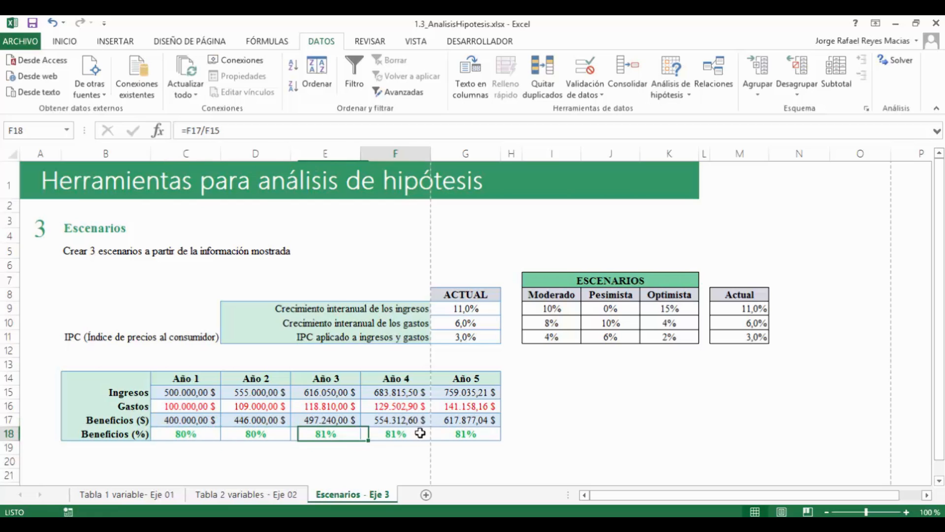
left_click(461, 436)
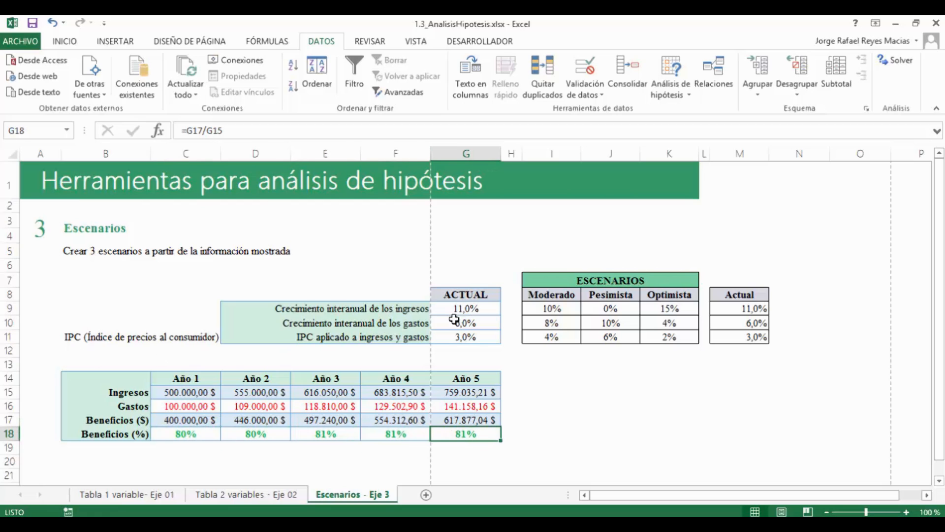
Review the Moderado, Pesimista and Optimista growth and IPC values in the ESCENARIOS table
left_click(536, 432)
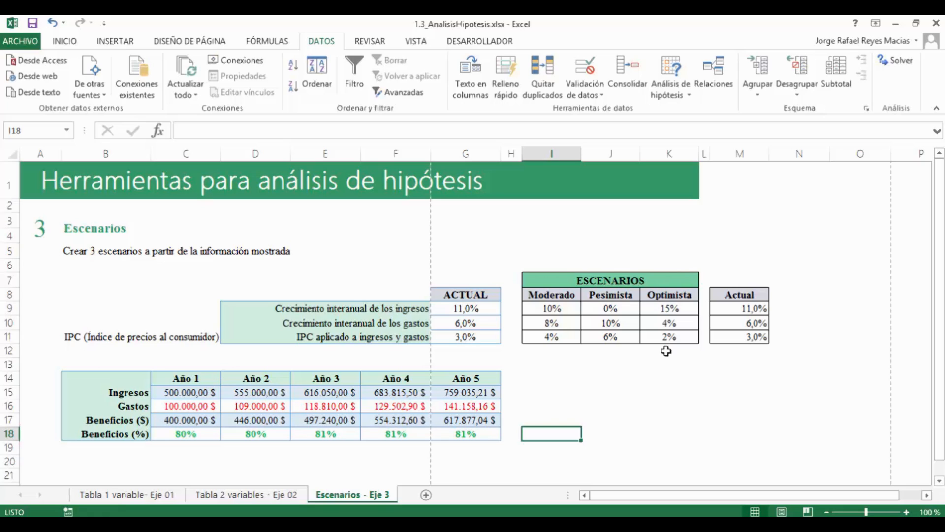
left_click_drag(546, 294, 610, 310)
left_click(650, 325)
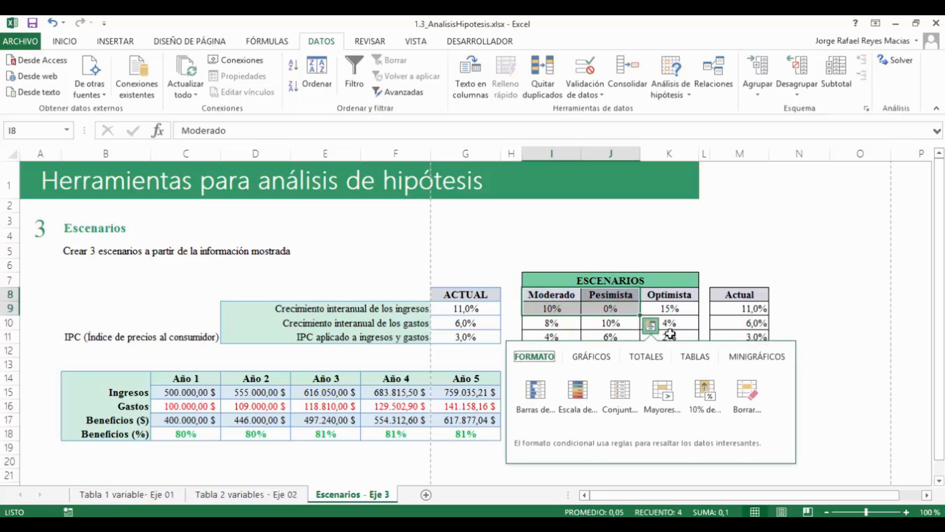
left_click(822, 256)
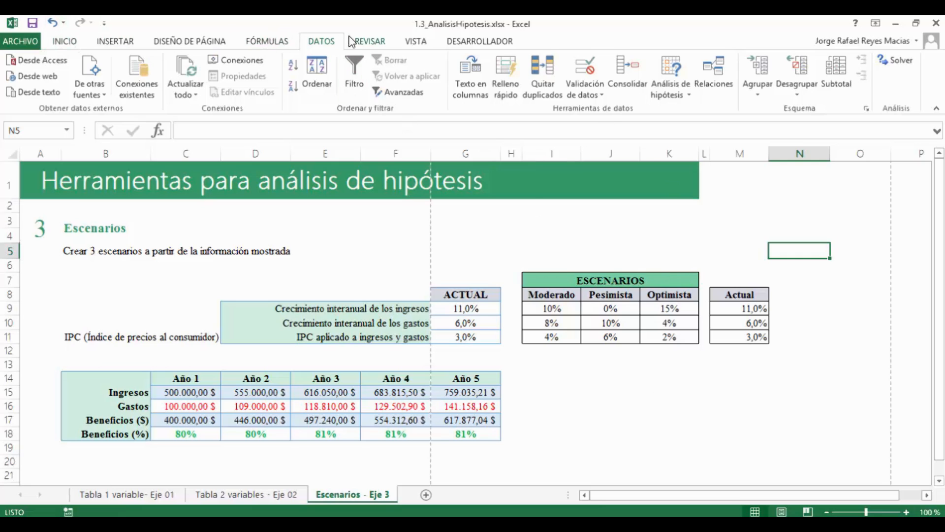
Add a new scenario named "actual" in the Scenario Manager
left_click(686, 98)
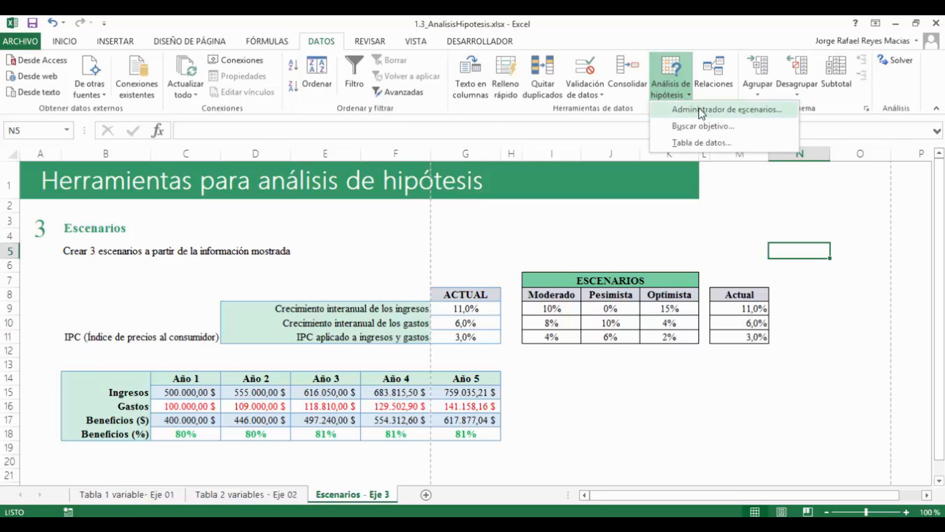
left_click(740, 110)
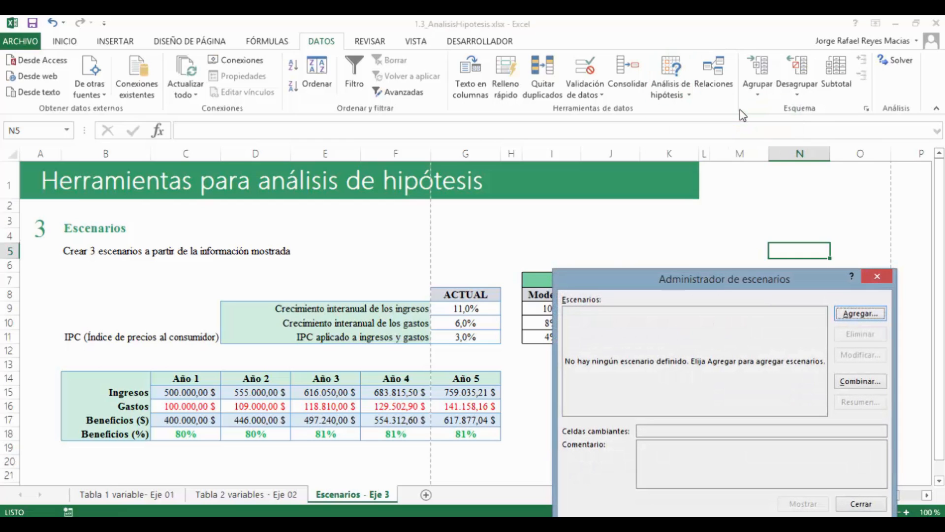
left_click_drag(713, 279, 717, 194)
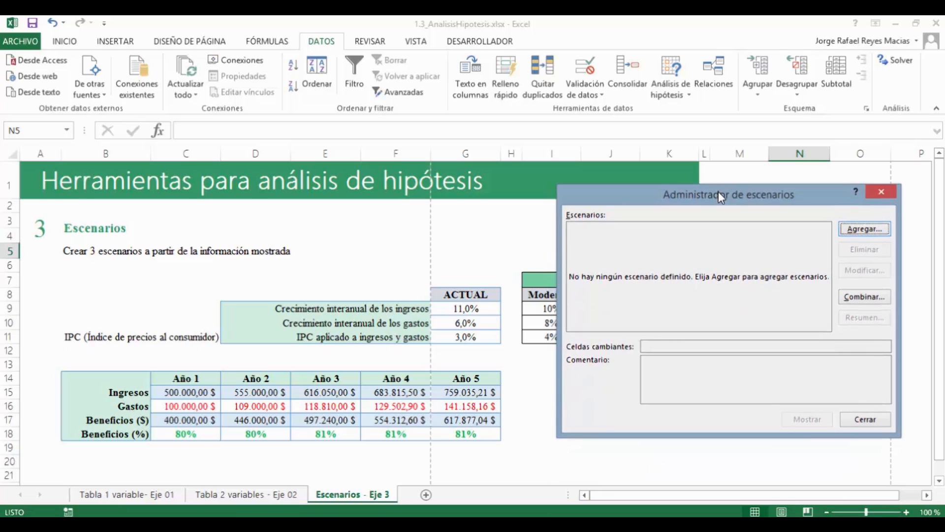
left_click(862, 230)
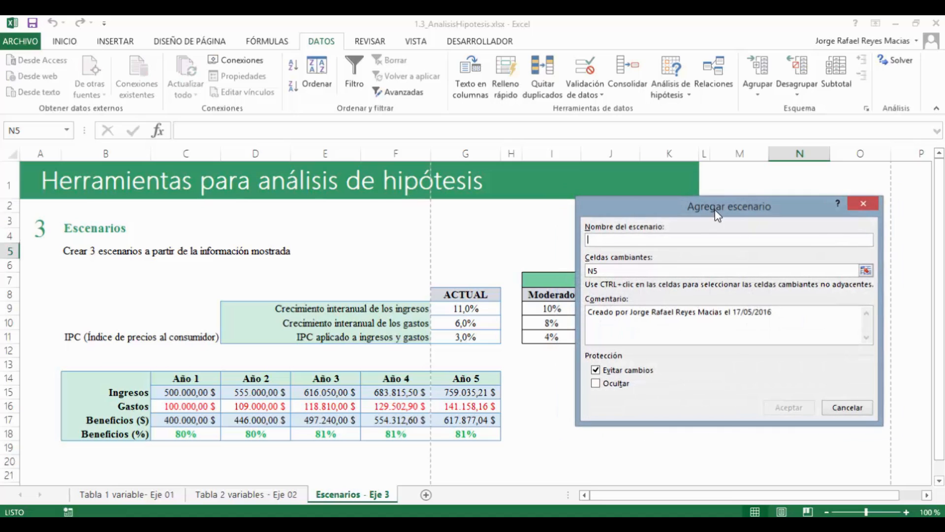
left_click_drag(649, 199, 477, 46)
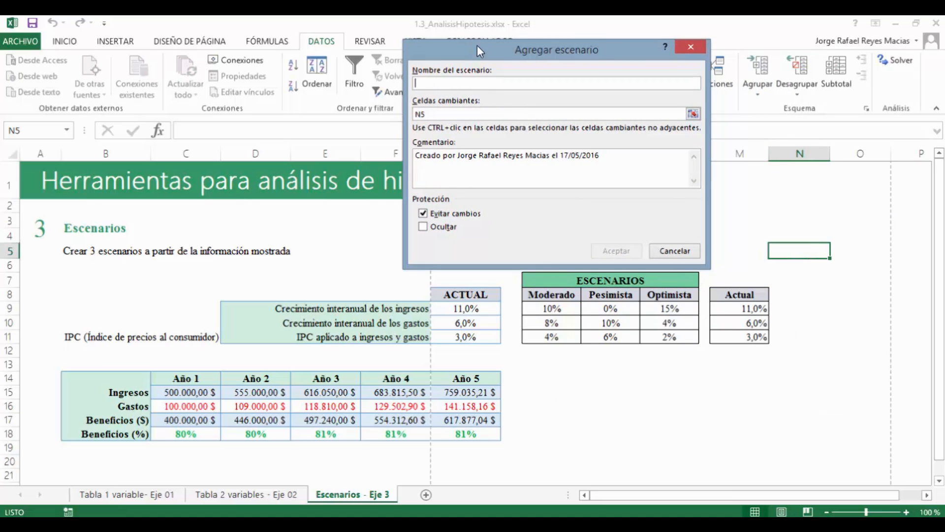
type("actual")
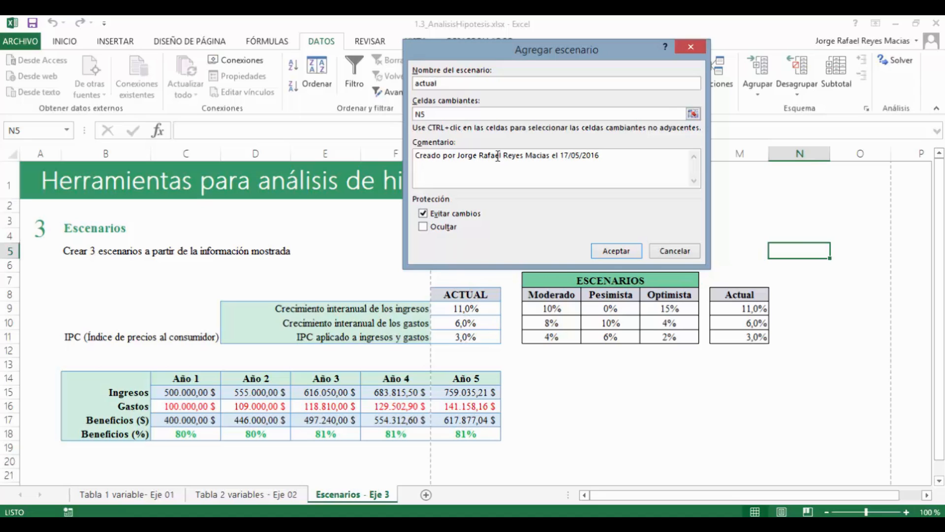
Set the changing cells of the "actual" scenario to G9:G11
left_click(457, 114)
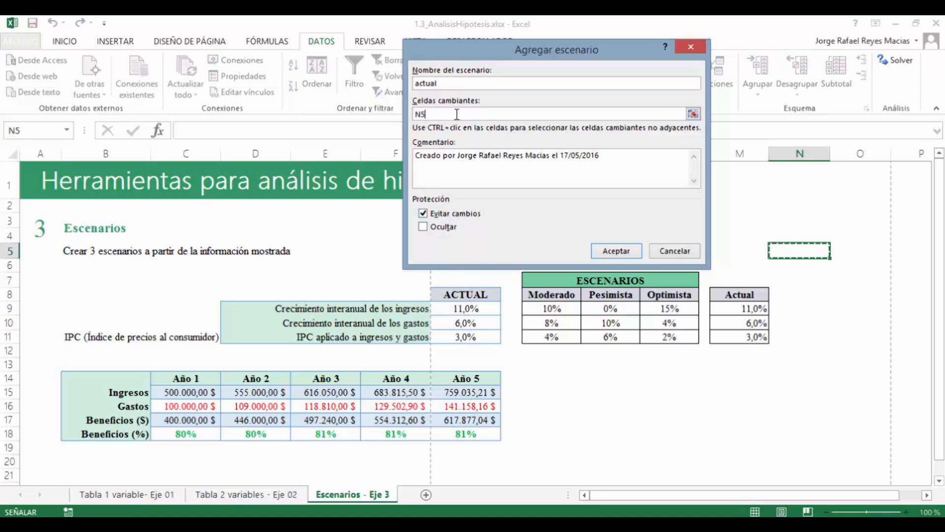
key("BackSpace")
key("BackSpace")
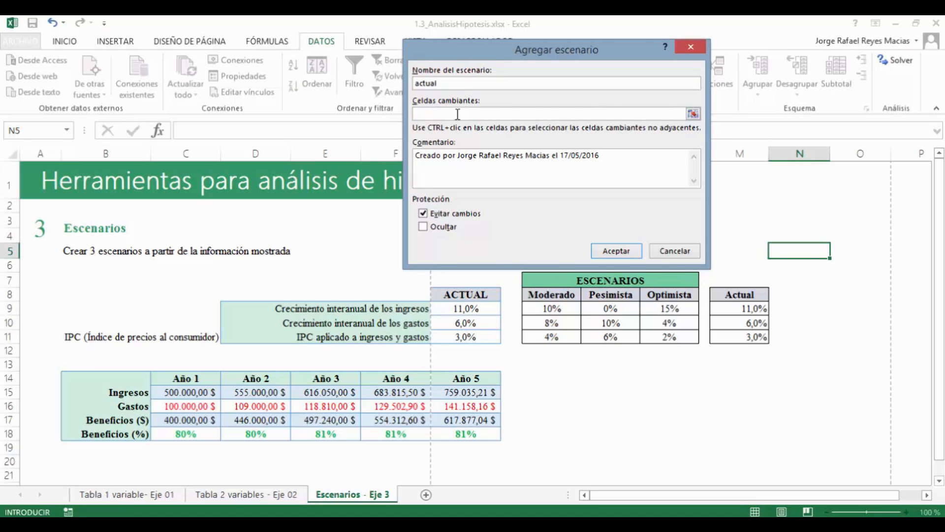
left_click(693, 114)
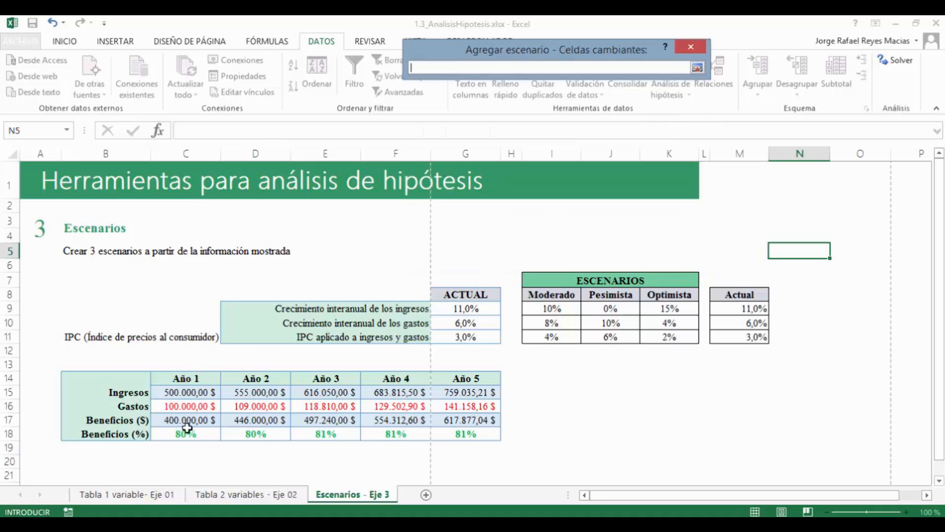
left_click(463, 309)
left_click_drag(463, 309, 463, 335)
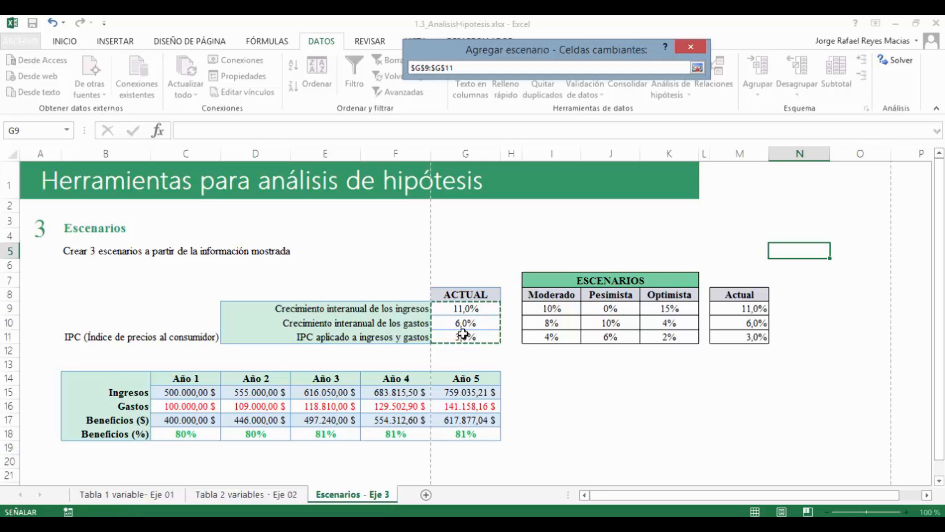
key("Return")
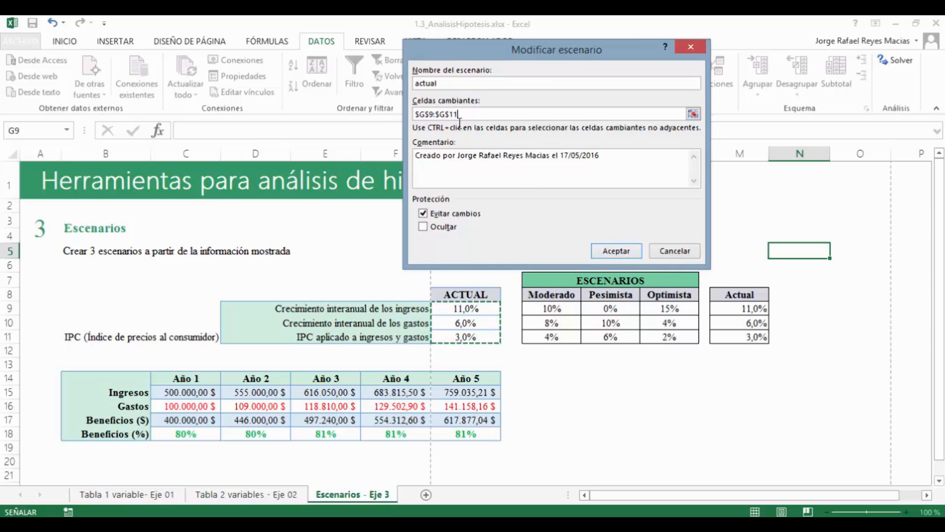
Store the "actual" scenario with the values 0,11, 0,06 and 0,03 for G9, G10 and G11
left_click(605, 251)
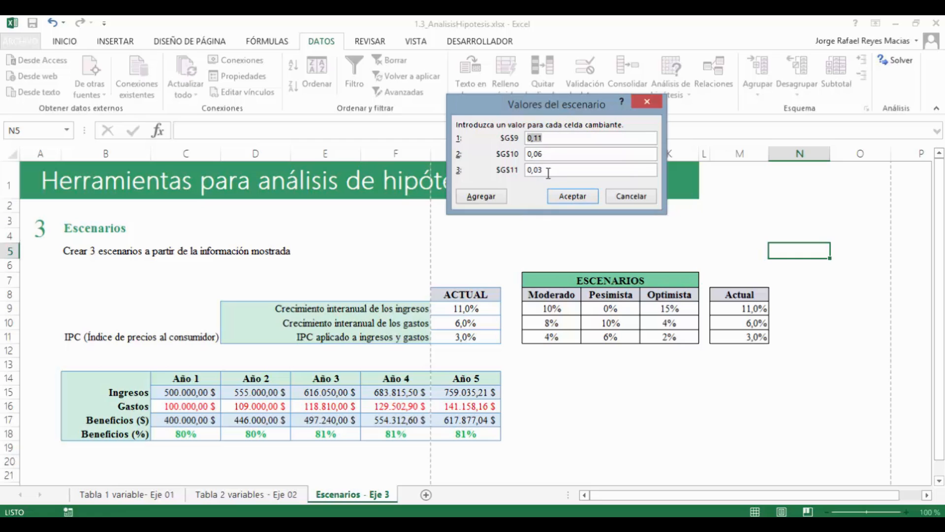
left_click(488, 197)
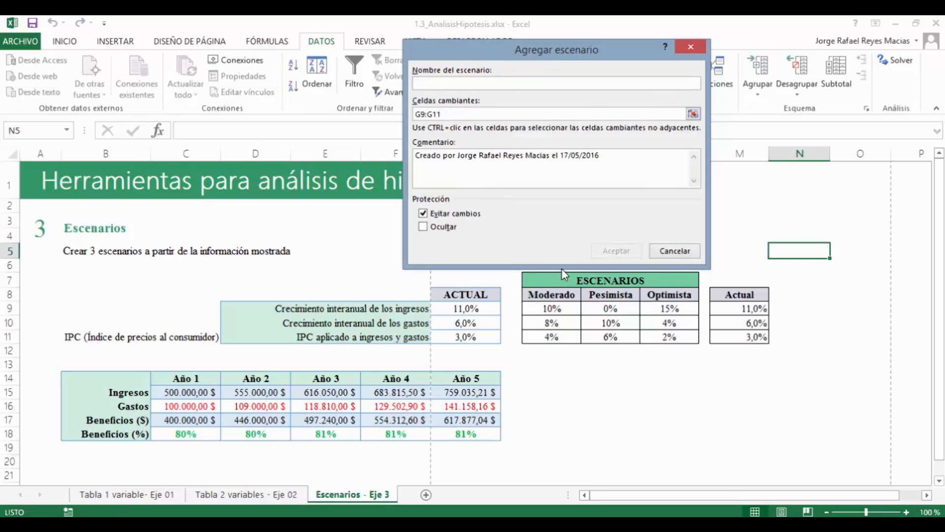
Add a scenario named "Moderado" for G9:G11 with the values 0,10, 0,08 and 0,04
type("Moderado")
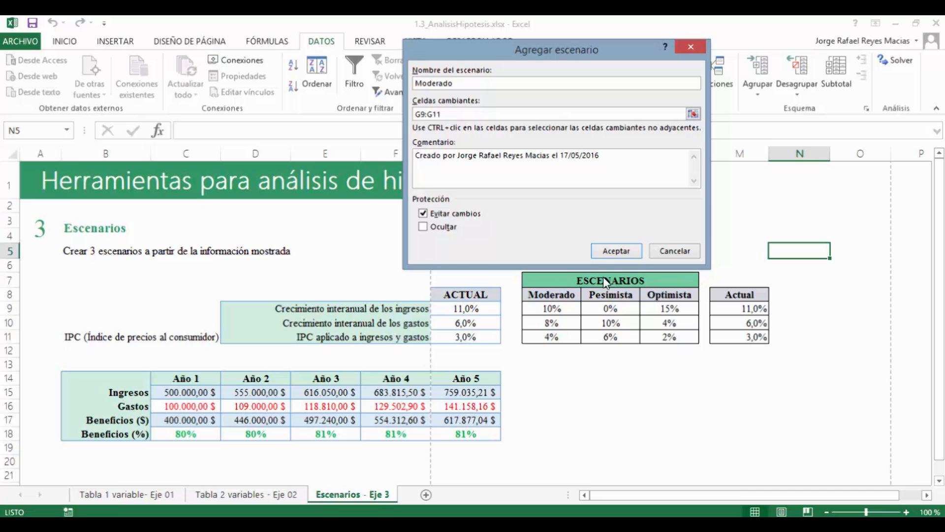
left_click(616, 250)
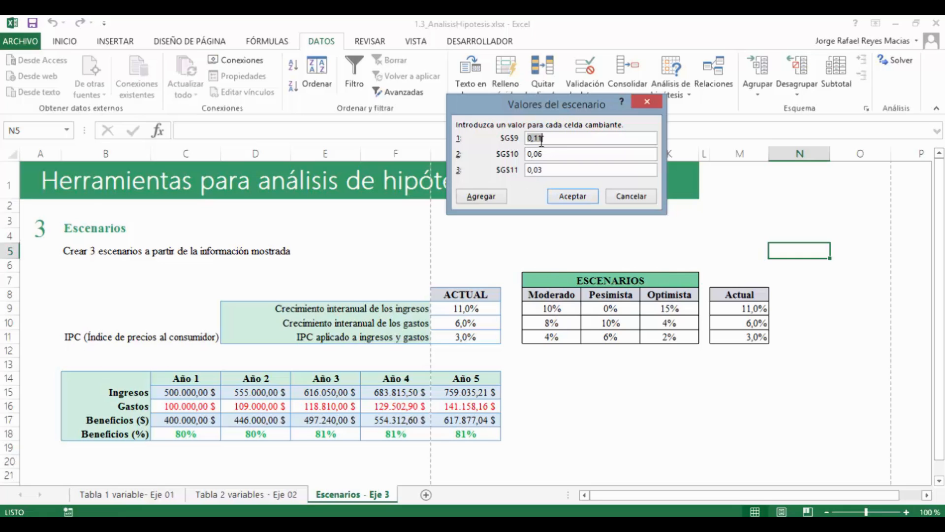
type("0,10")
left_click(550, 158)
key("BackSpace")
type("8")
left_click(554, 170)
key("BackSpace")
type("4")
left_click(484, 199)
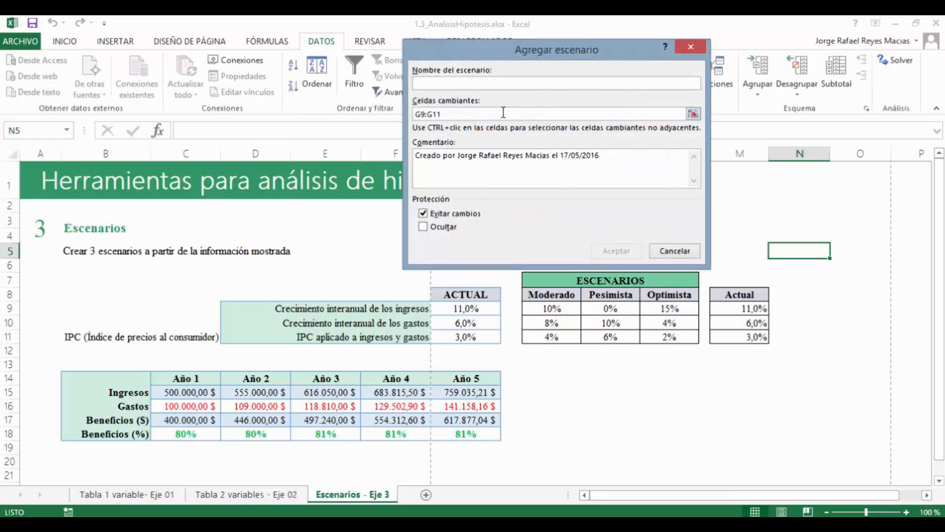
Add a scenario named "Pesimista" for G9:G11 with the values 0, 0,1 and 0,06
type("Pesimista")
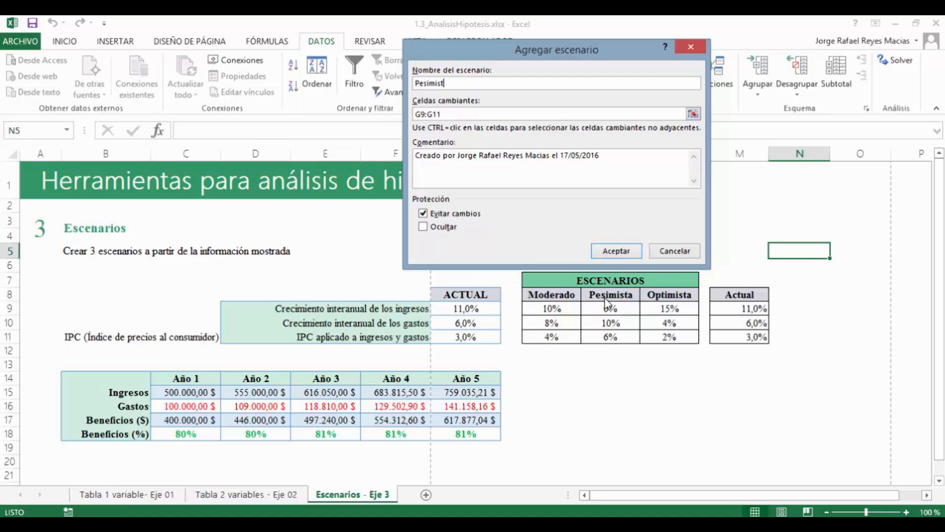
left_click(618, 250)
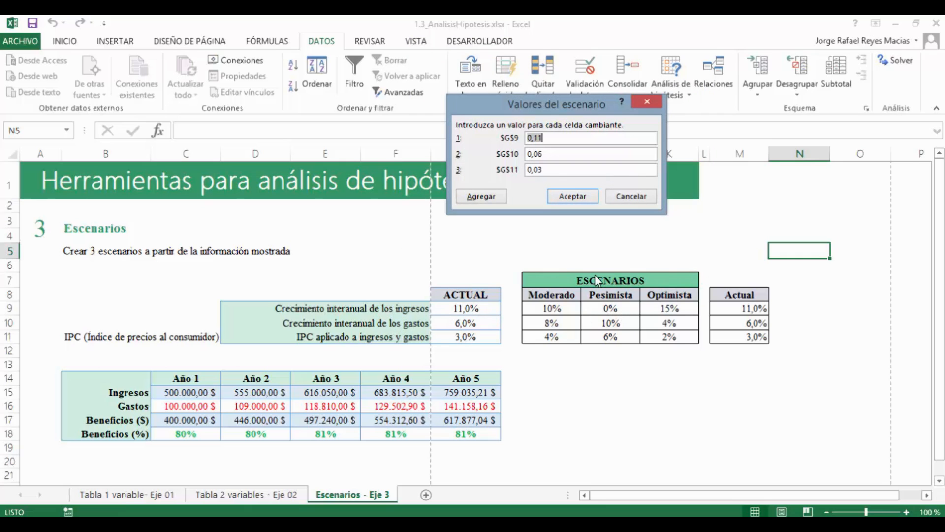
type("0")
left_click(555, 155)
key("BackSpace")
key("BackSpace")
type("1")
left_click(557, 171)
key("BackSpace")
type("6")
left_click(481, 196)
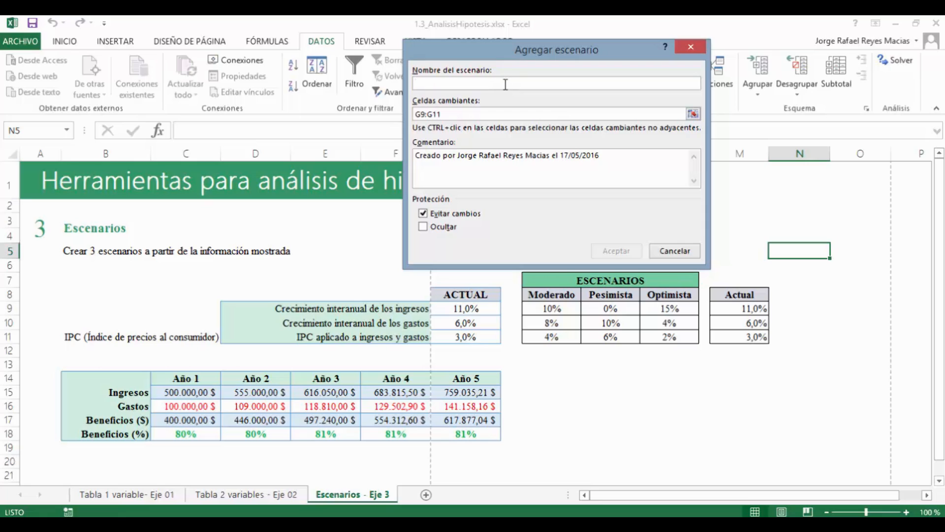
Add a scenario named "Optimista" for G9:G11 with the values 0,15, 0,04 and 0,02, and finish adding scenarios
type("Opt")
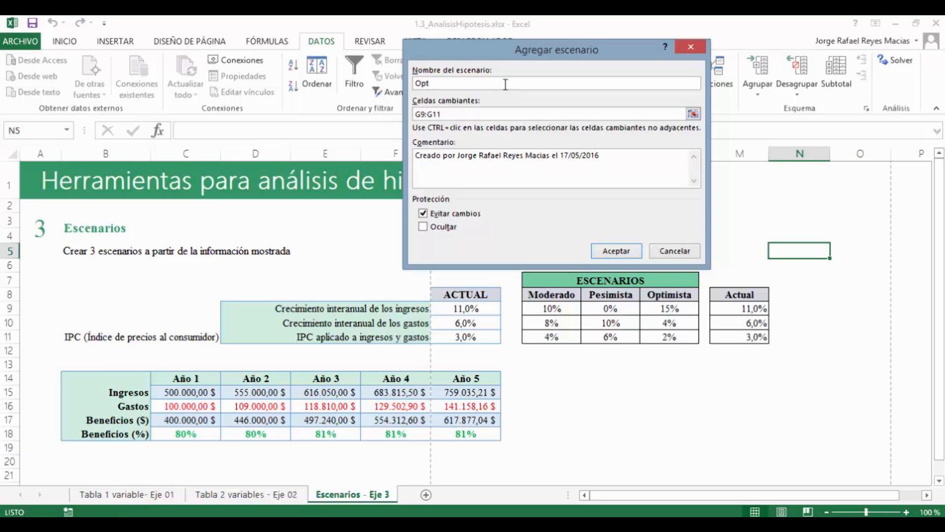
type("imista")
left_click(616, 251)
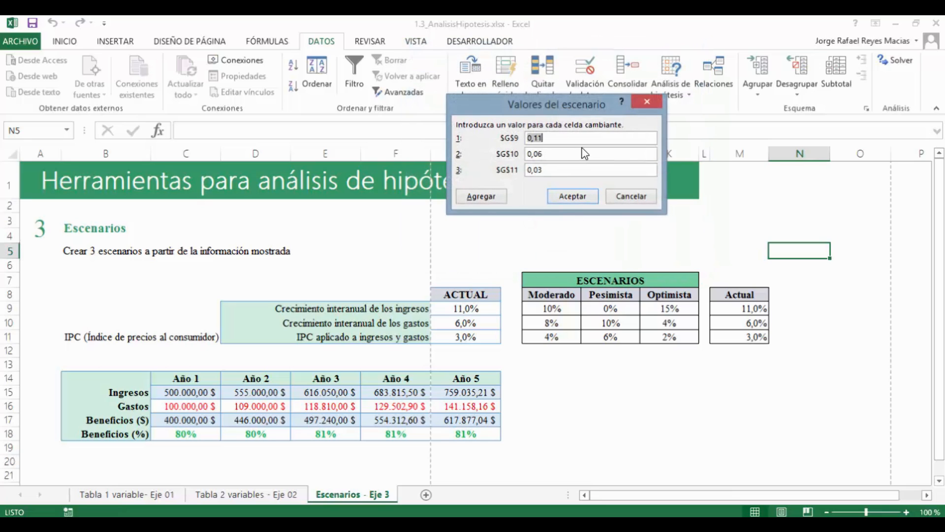
left_click(570, 139)
key("BackSpace")
type("5")
key("BackSpace")
key("BackSpace")
type("04")
left_click(556, 170)
key("BackSpace")
type("2")
left_click(574, 197)
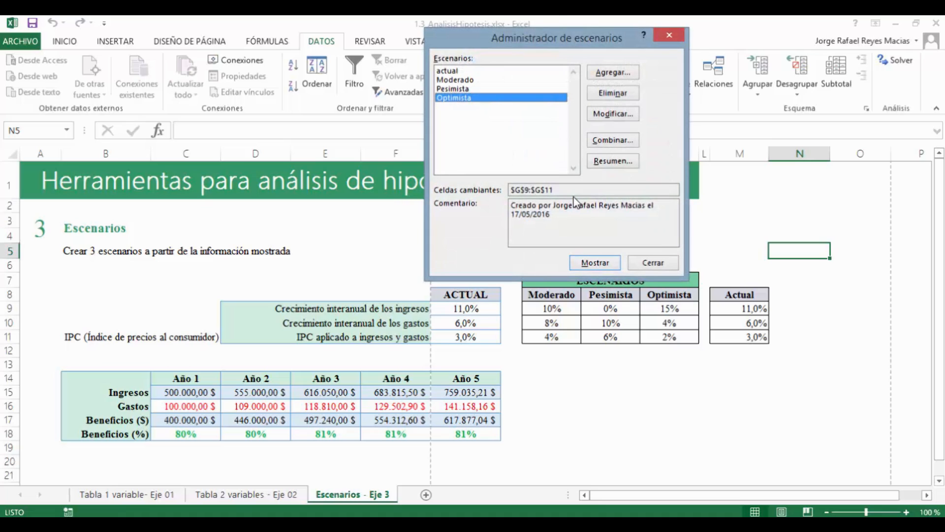
Move the Scenario Manager clear of the projection table and show the Moderado, actual, Pesimista and Optimista scenarios to view their effect
left_click_drag(581, 45, 688, 226)
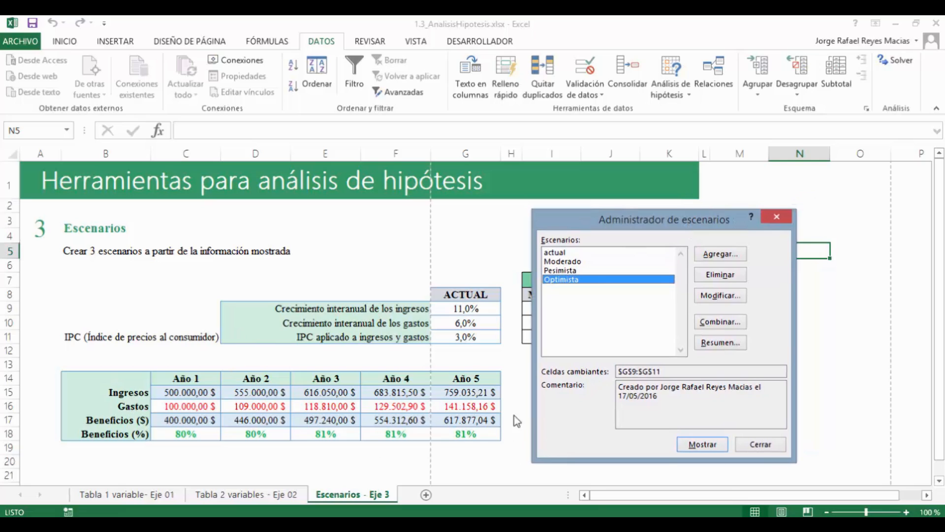
left_click(576, 252)
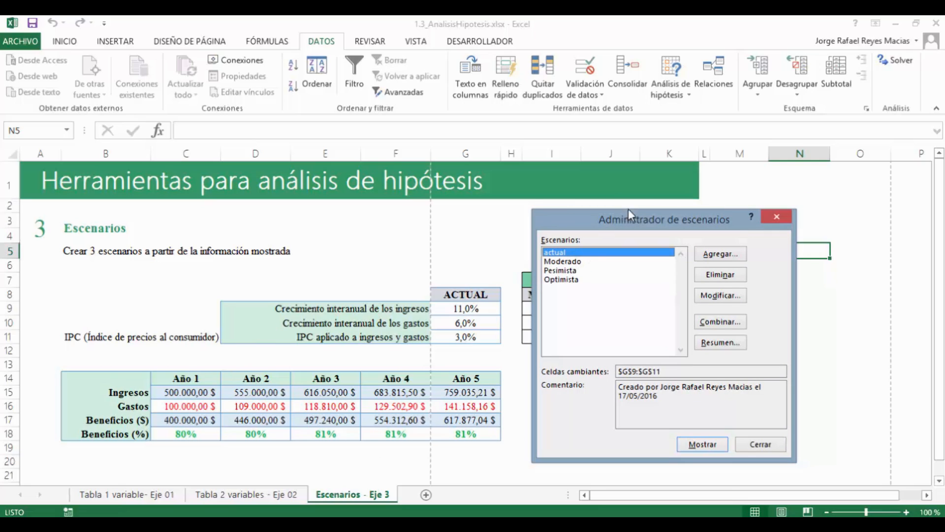
left_click_drag(629, 222, 682, 220)
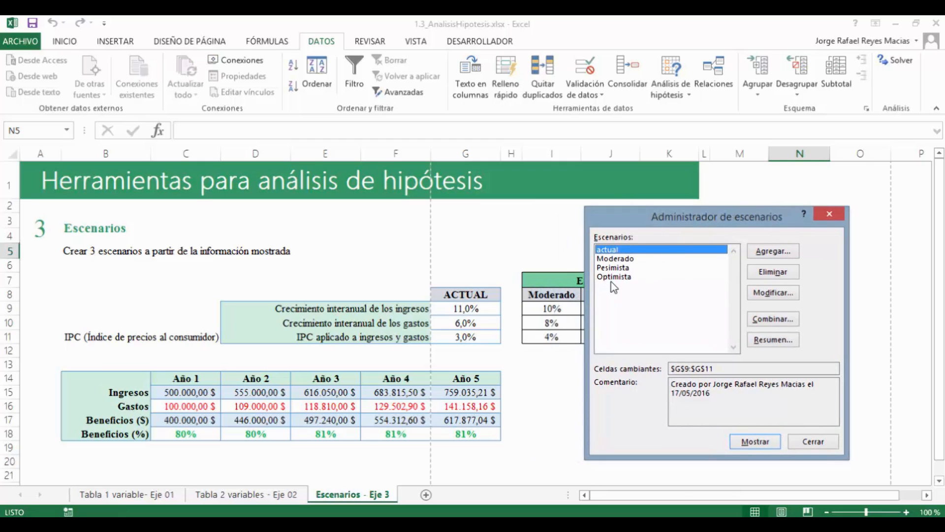
left_click(623, 258)
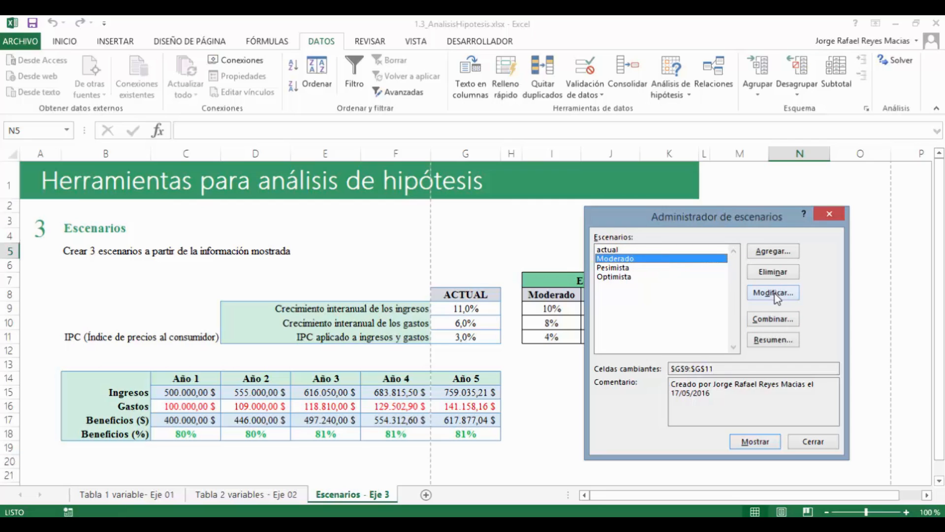
double_click(685, 260)
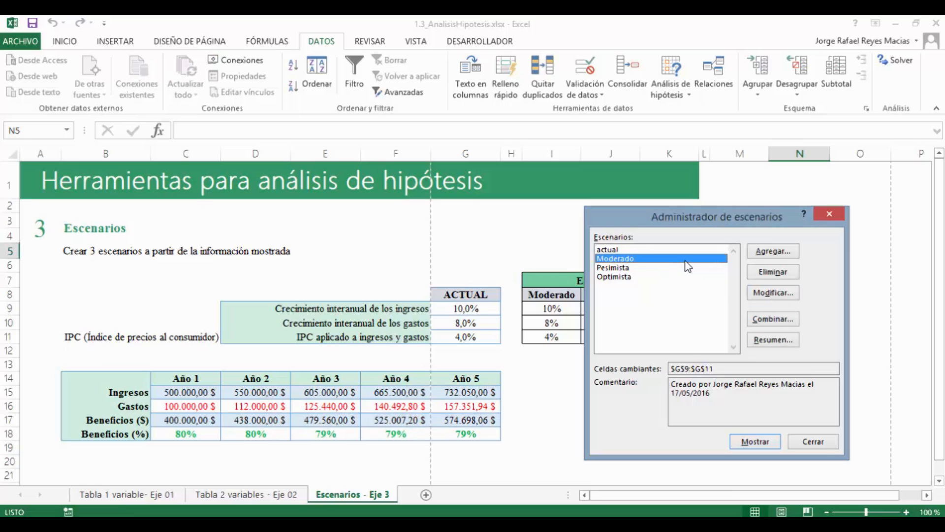
double_click(638, 251)
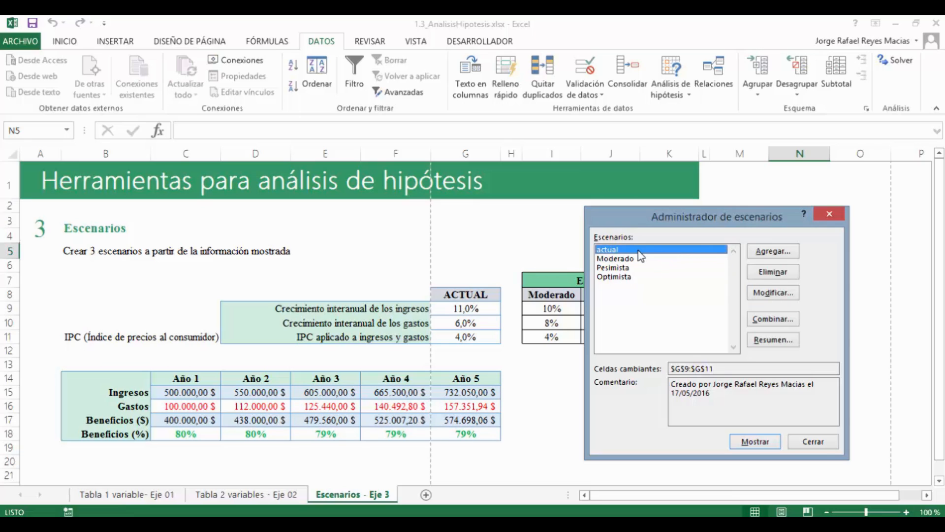
left_click(636, 261)
double_click(637, 261)
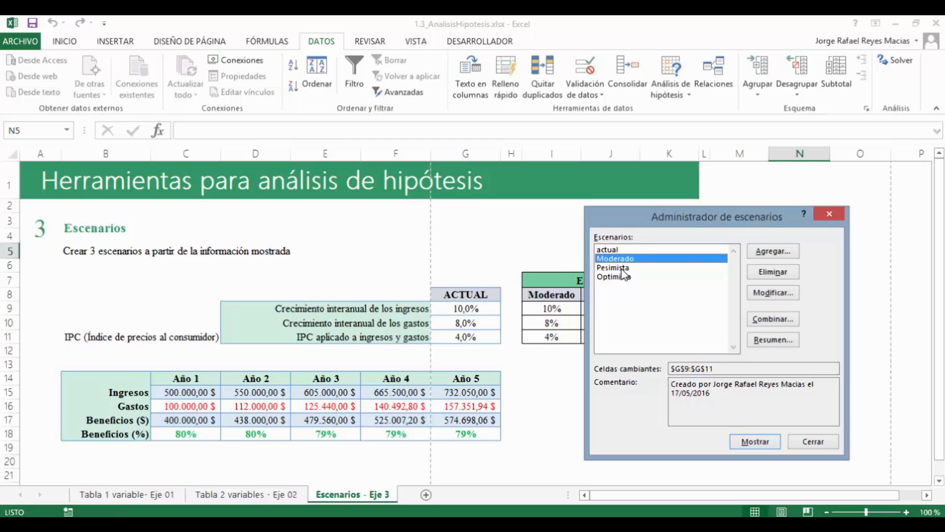
double_click(621, 269)
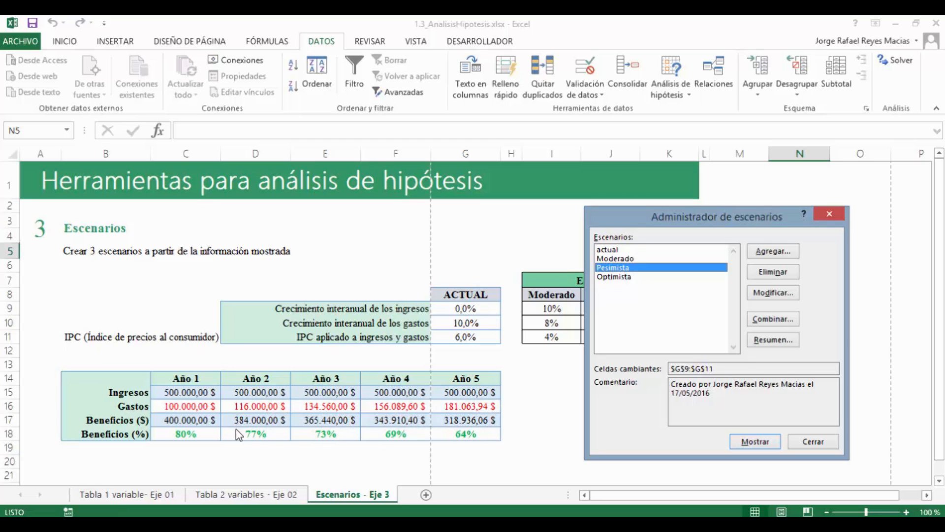
double_click(614, 277)
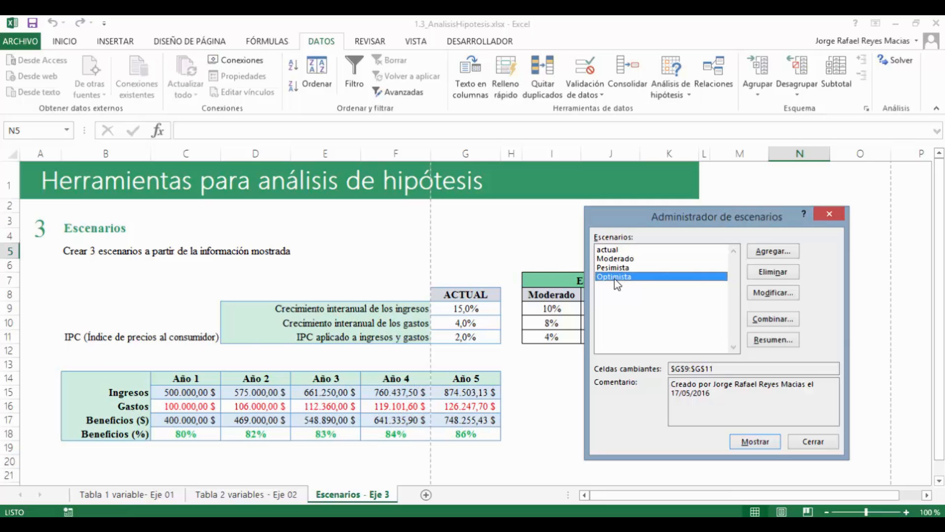
Show the actual, Moderado, Pesimista and Optimista scenarios once more to compare income, expenses and profits over the five years
double_click(611, 251)
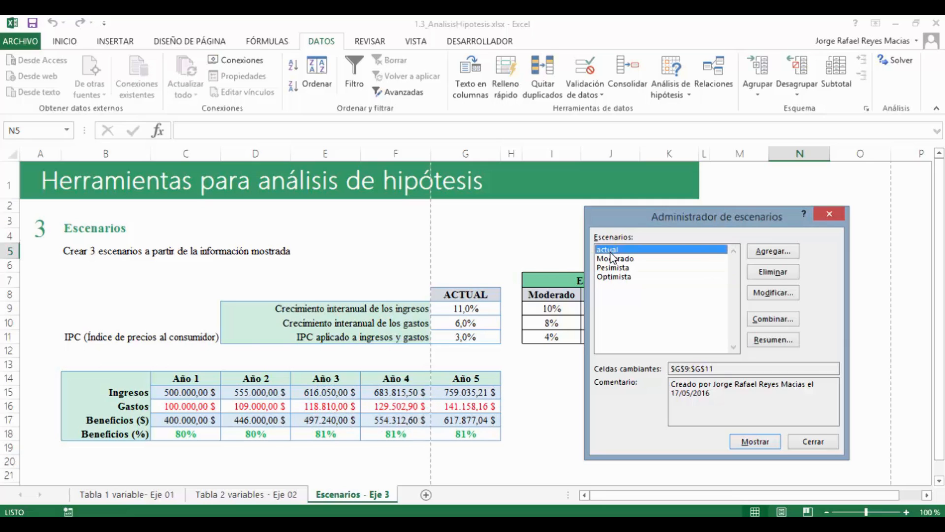
double_click(613, 258)
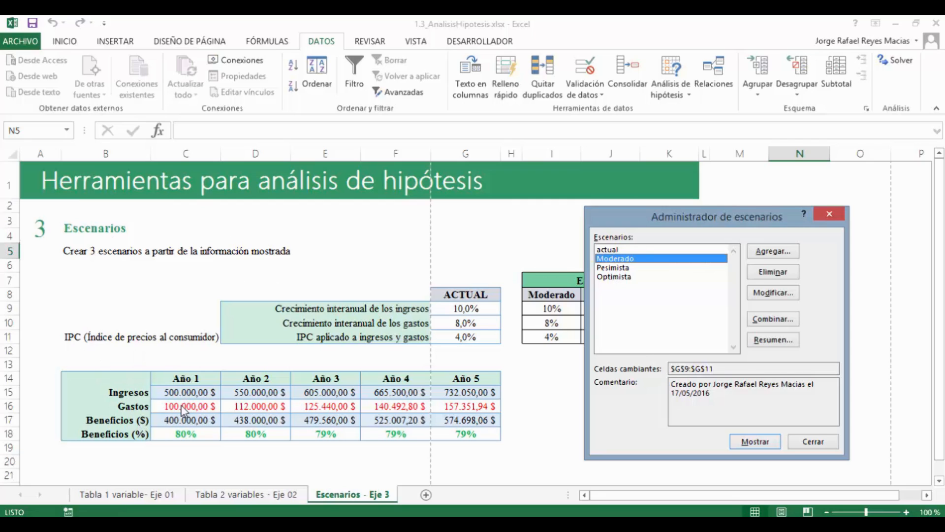
double_click(630, 268)
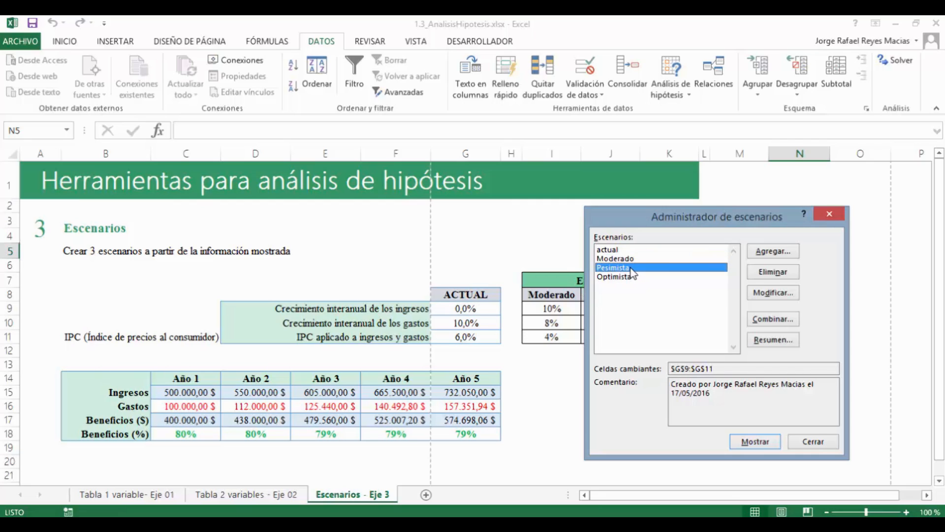
double_click(628, 276)
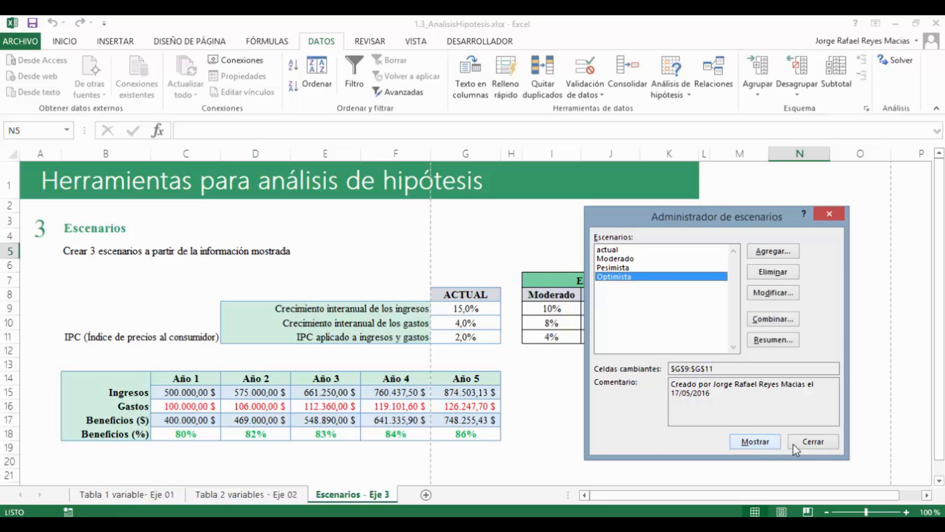
Create a scenario PivotTable report using G18 as the result cell
left_click(770, 339)
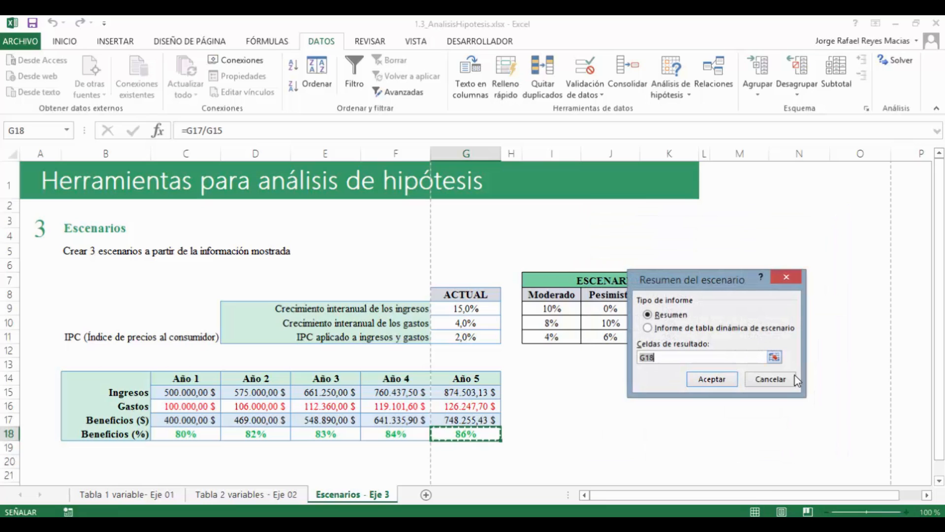
left_click(682, 330)
left_click(709, 380)
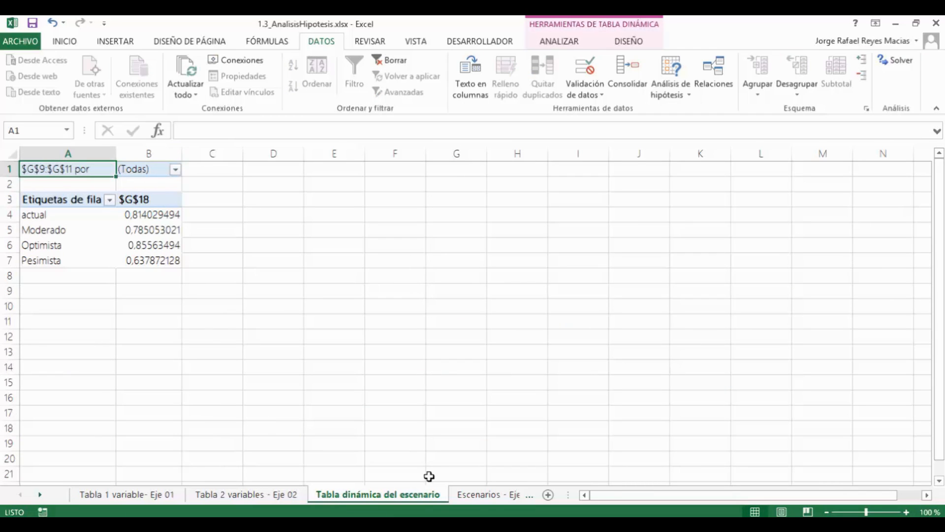
Back on "Escenarios - Eje 3", examine which workbook sheets offer scenarios to merge, then leave the Scenario Manager without merging any
left_click(488, 495)
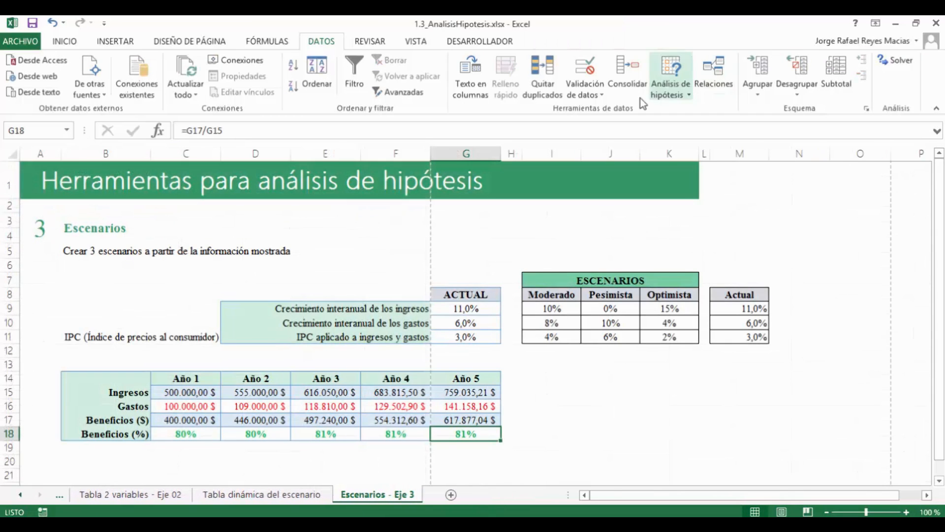
left_click(686, 99)
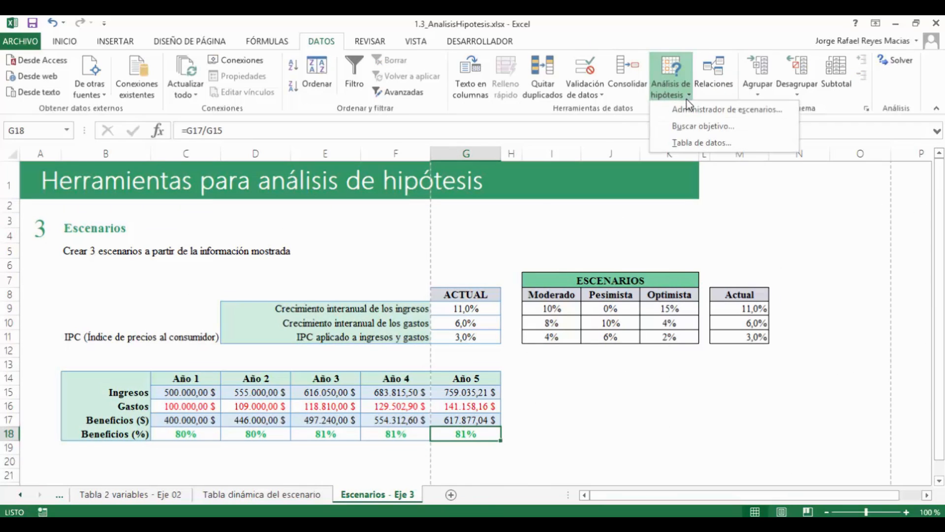
left_click(700, 110)
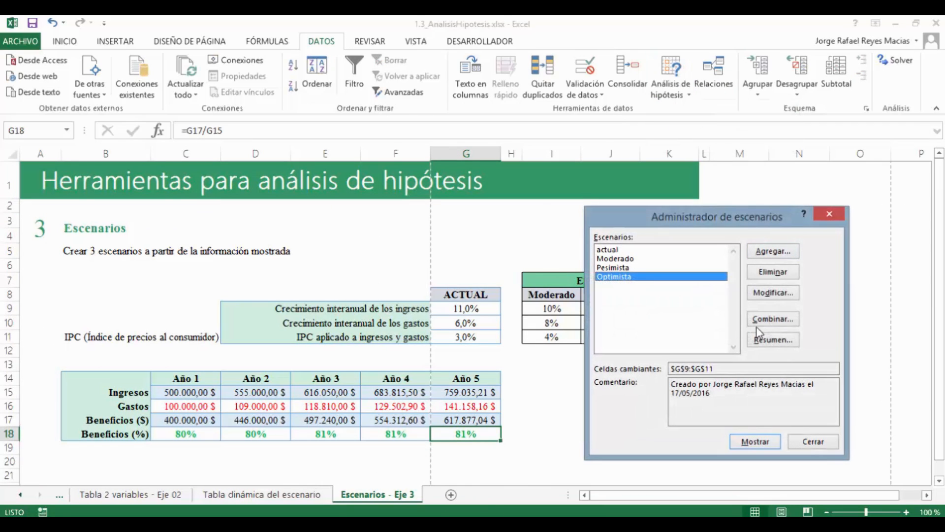
left_click(776, 321)
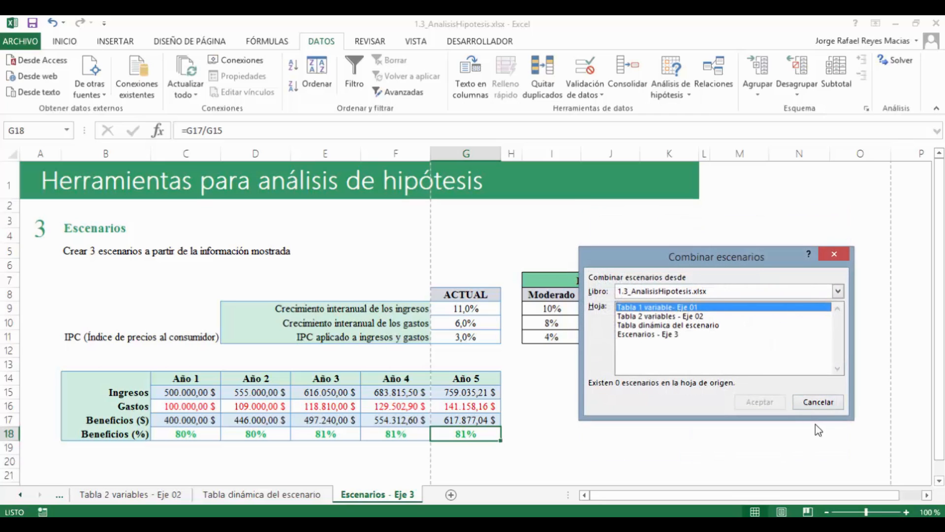
left_click(669, 336)
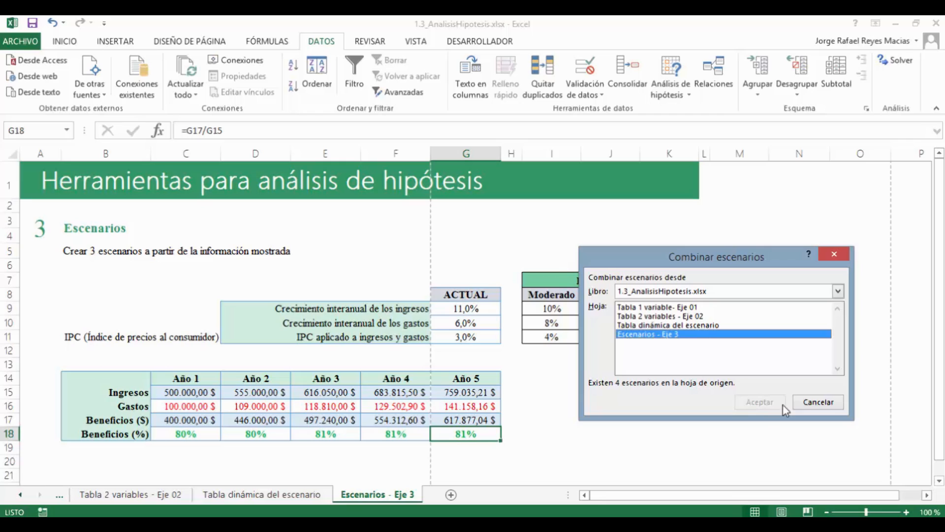
left_click(689, 325)
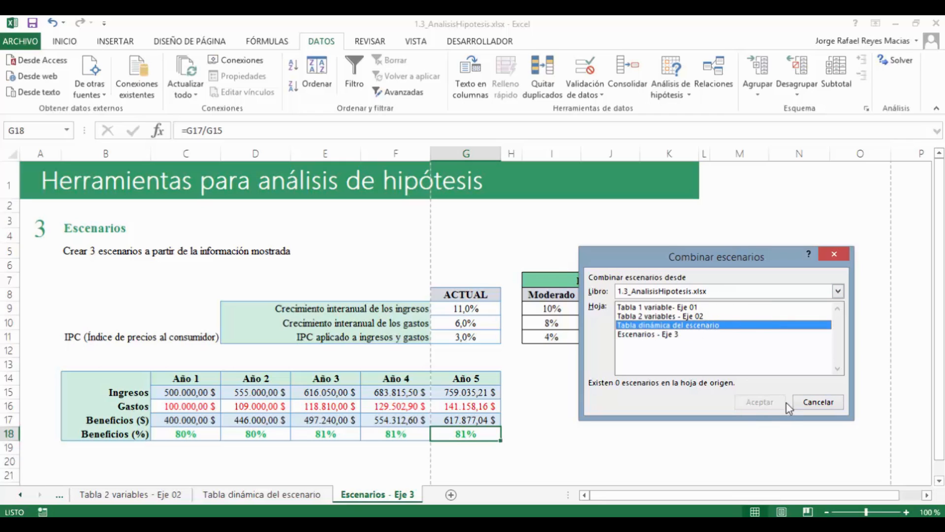
left_click(813, 402)
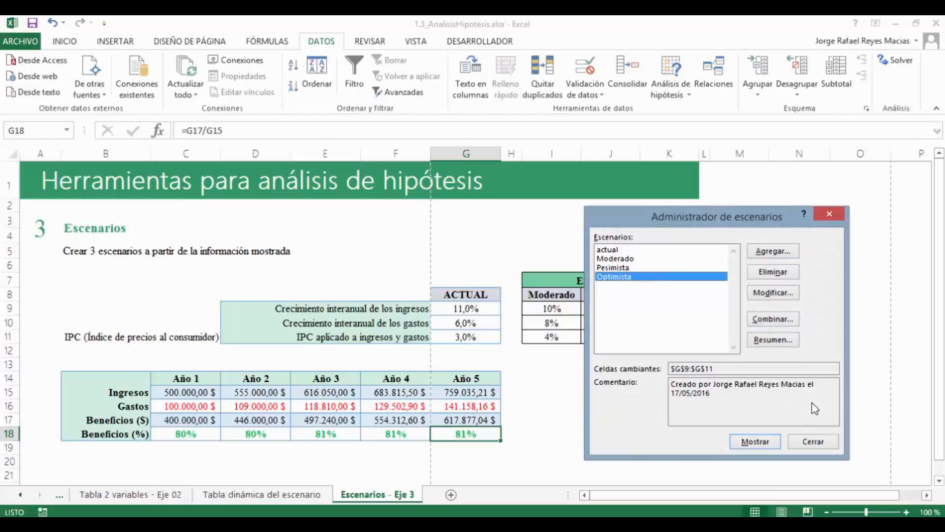
left_click(817, 443)
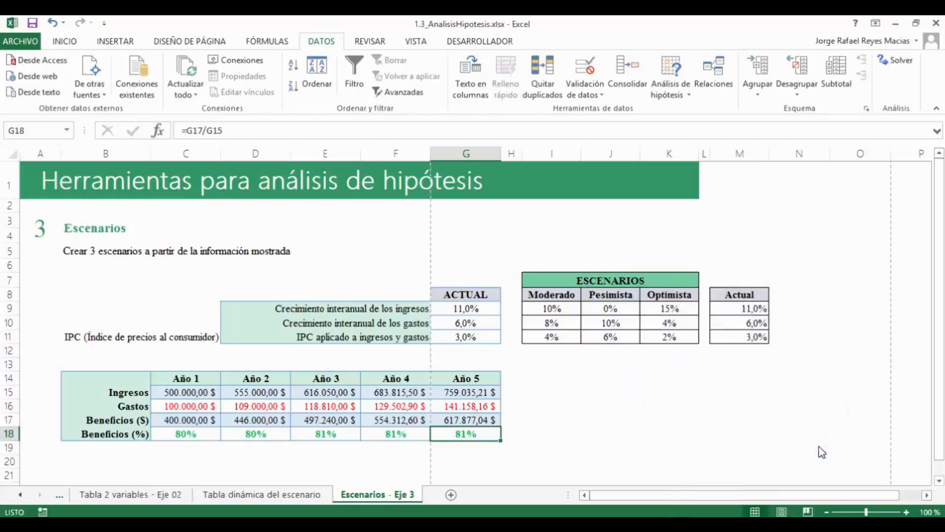